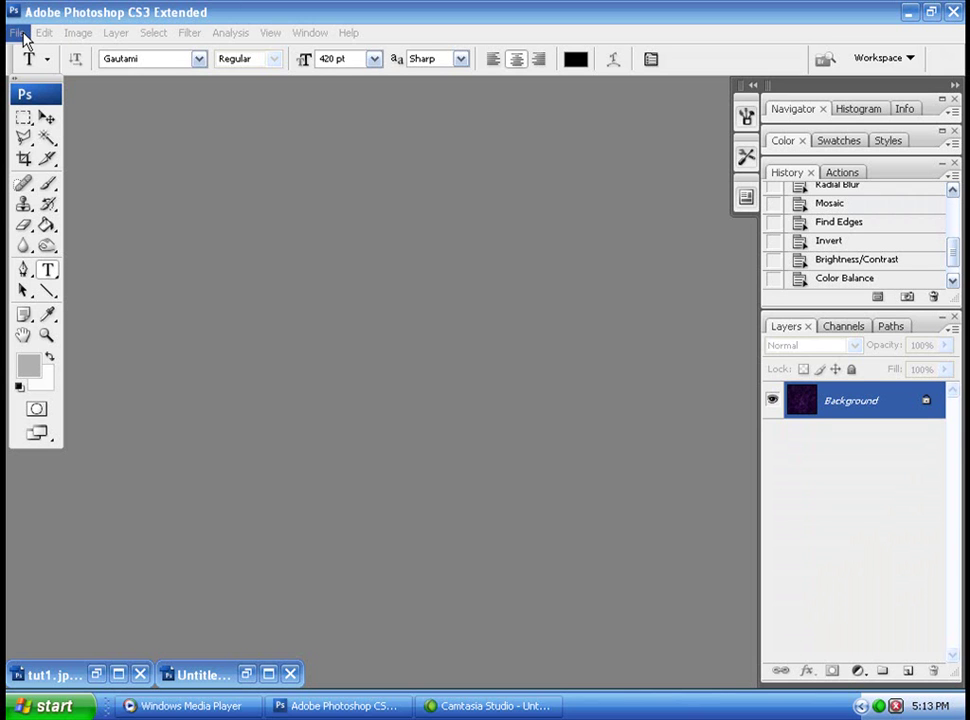
Step: Create a new white 1024 × 1000 px, 72 ppi document named Untitled-2
left_click(22, 33)
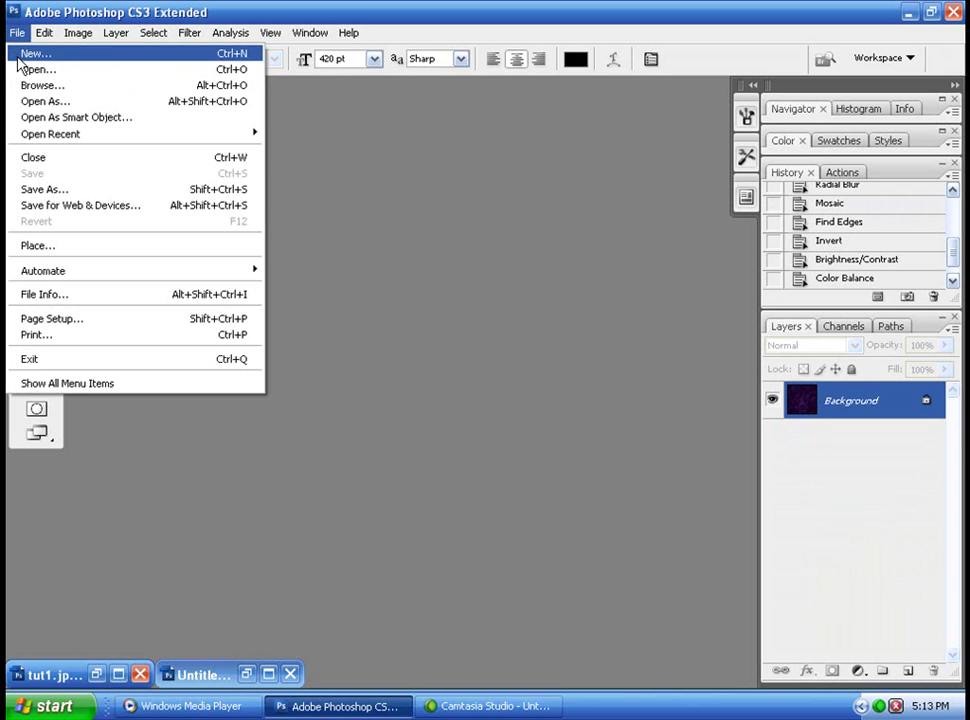
left_click(19, 60)
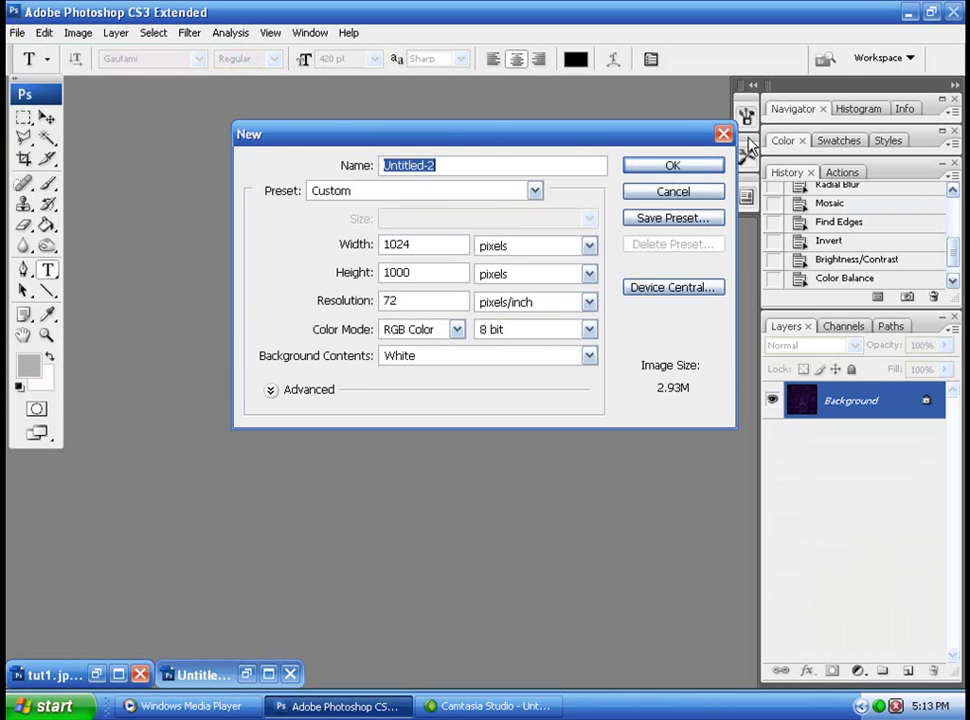
left_click(690, 172)
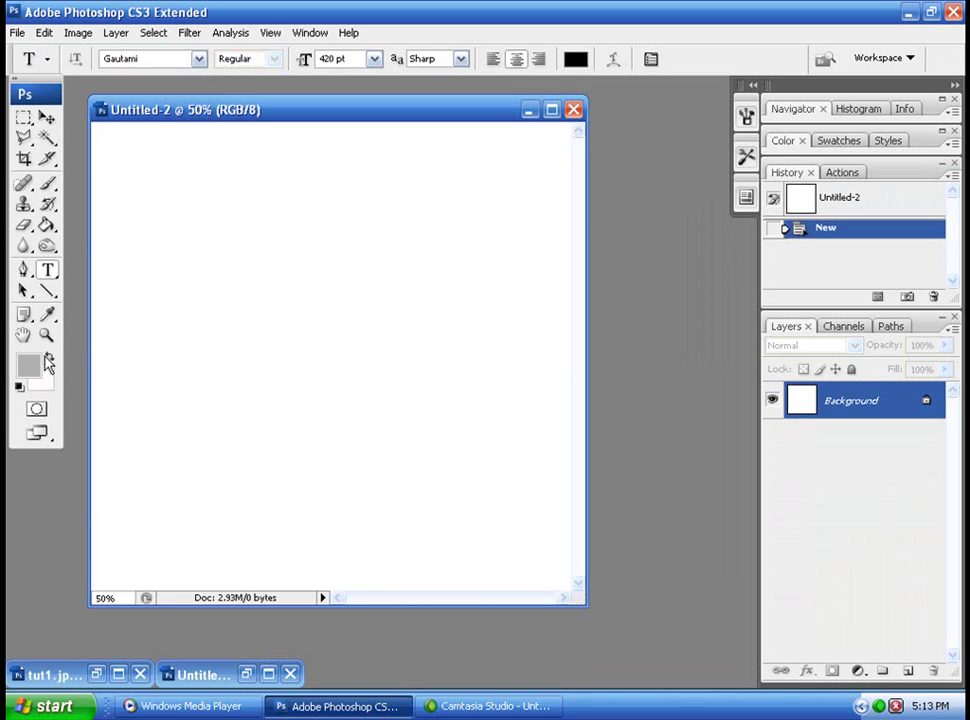
Step: Fill the blank canvas with grey using the Paint Bucket
left_click(47, 246)
left_click(48, 226)
left_click(241, 241)
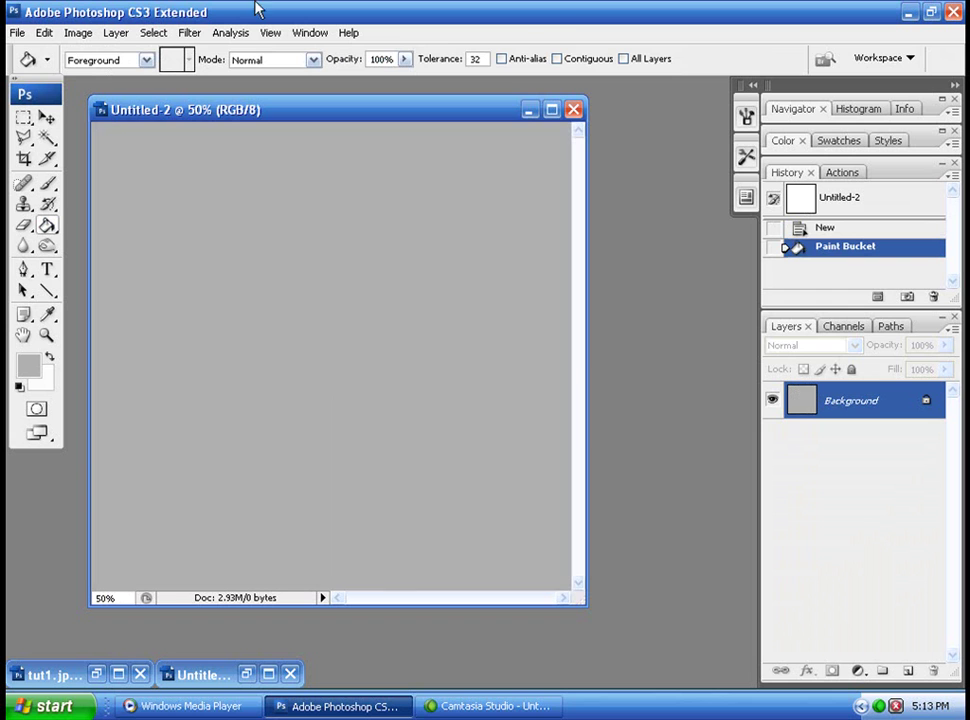
Step: Render Clouds across the canvas for a soft grey-and-white texture
left_click(189, 32)
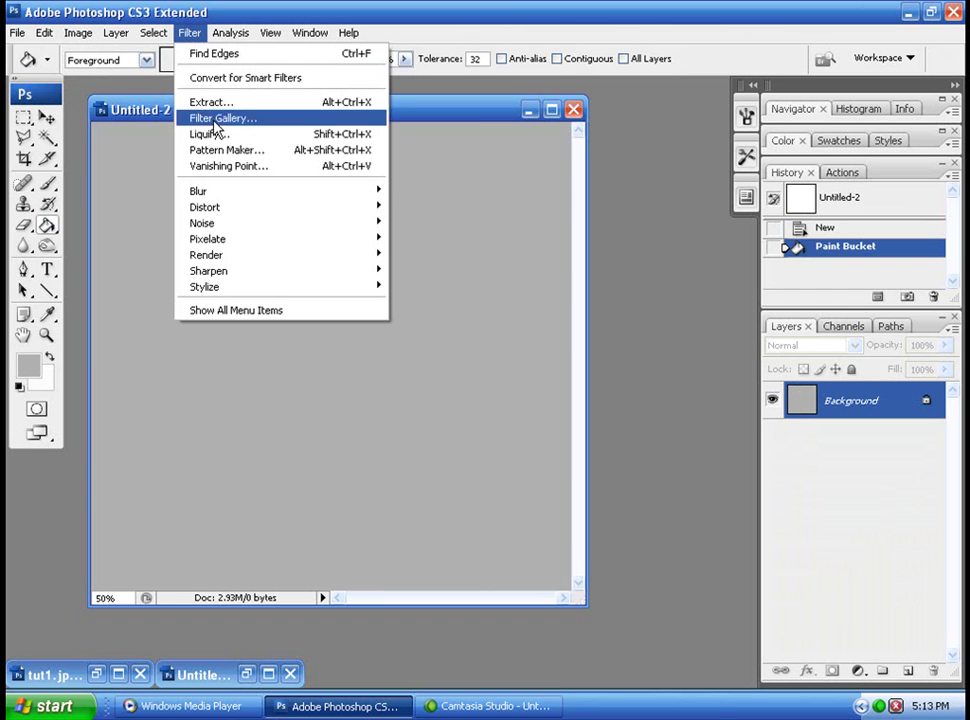
mouse_move(370, 257)
left_click(411, 257)
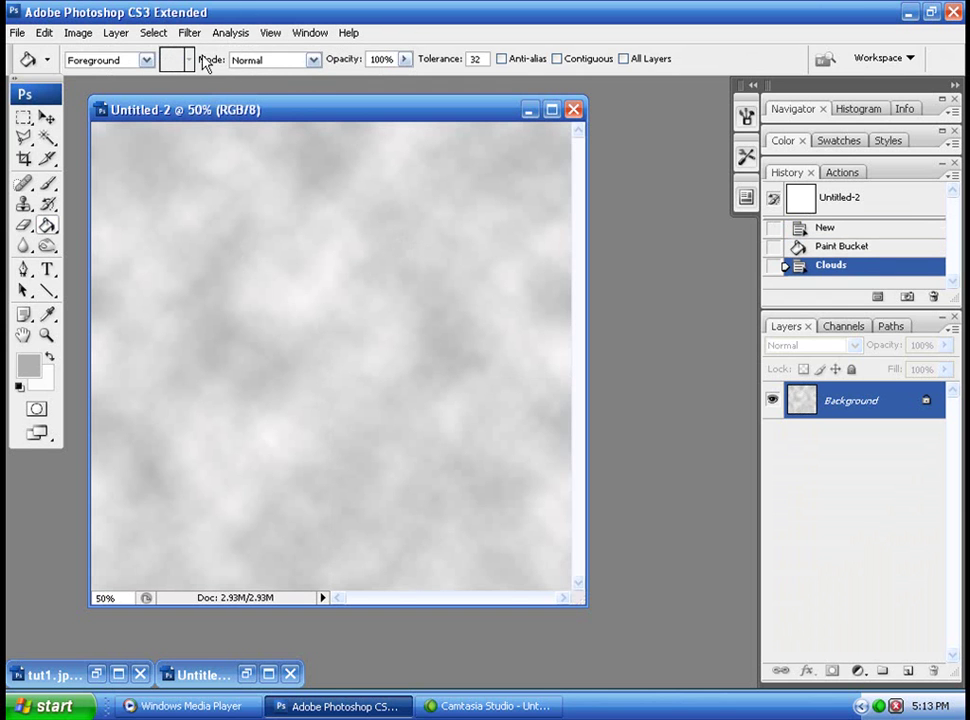
Step: Apply the Sketch › Chrome filter with raised Detail and Smoothness 10
left_click(189, 33)
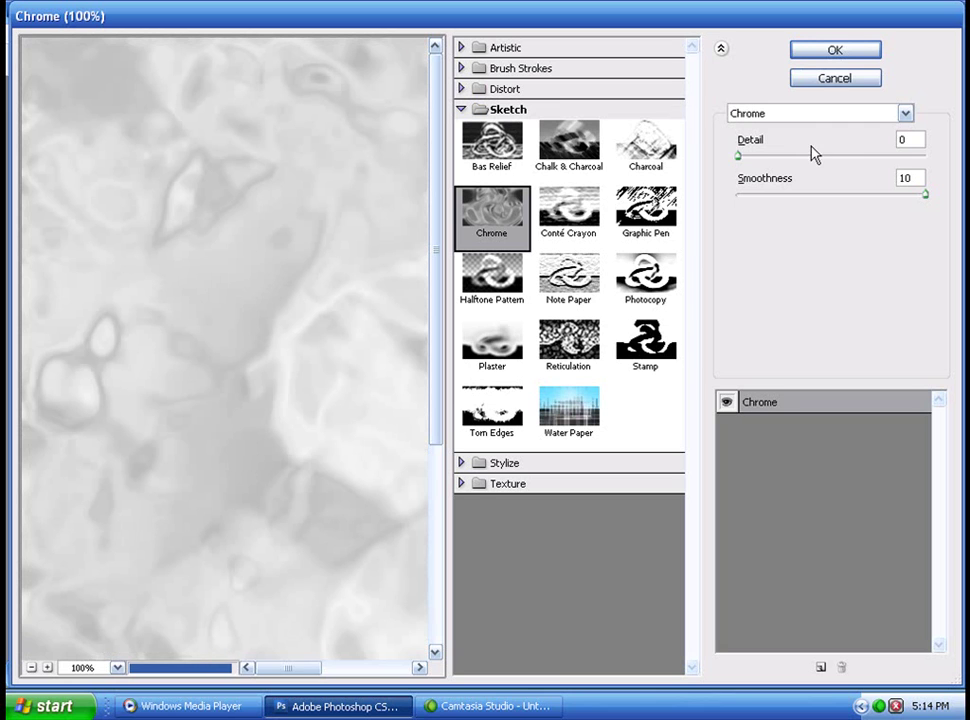
left_click_drag(810, 156, 848, 157)
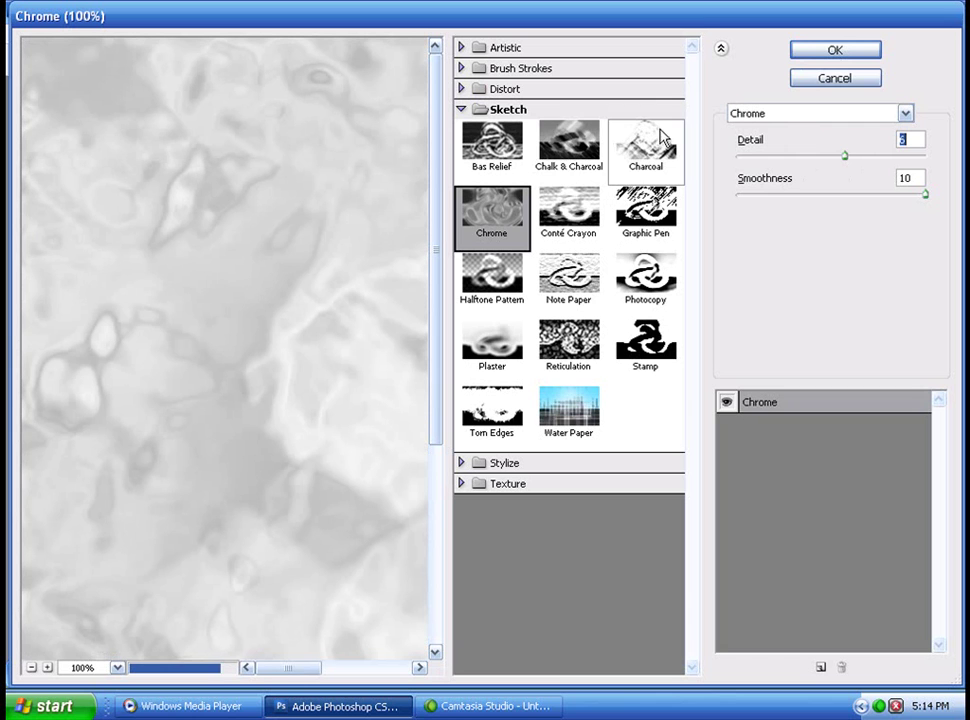
left_click(835, 51)
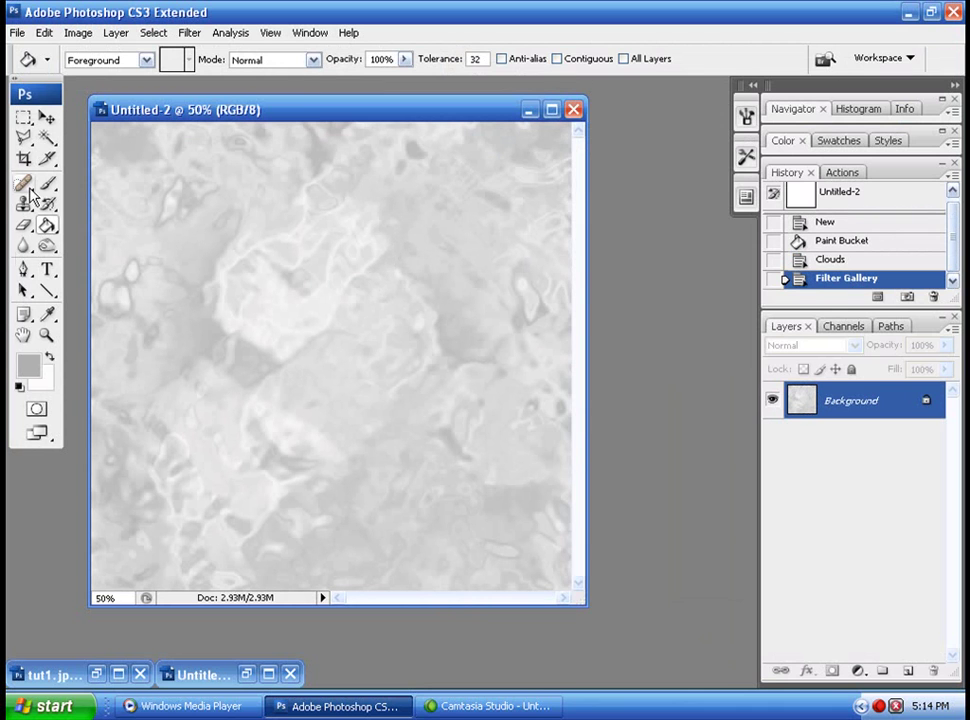
Step: Add the word 'new' in black Giddyup Std 420 pt in a text box
left_click(47, 269)
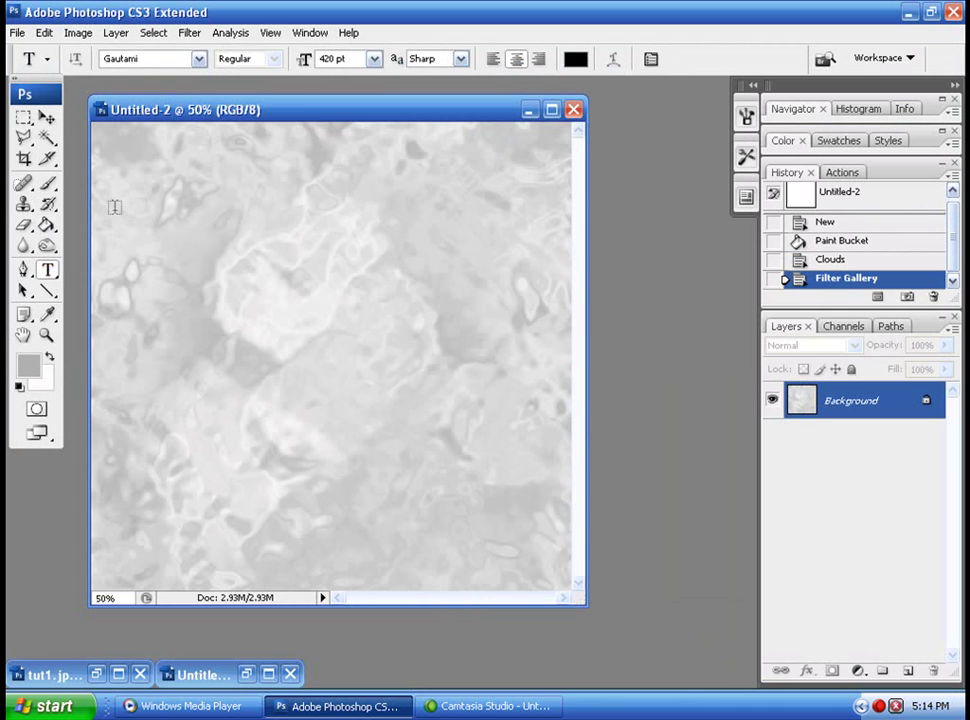
left_click_drag(114, 207, 598, 537)
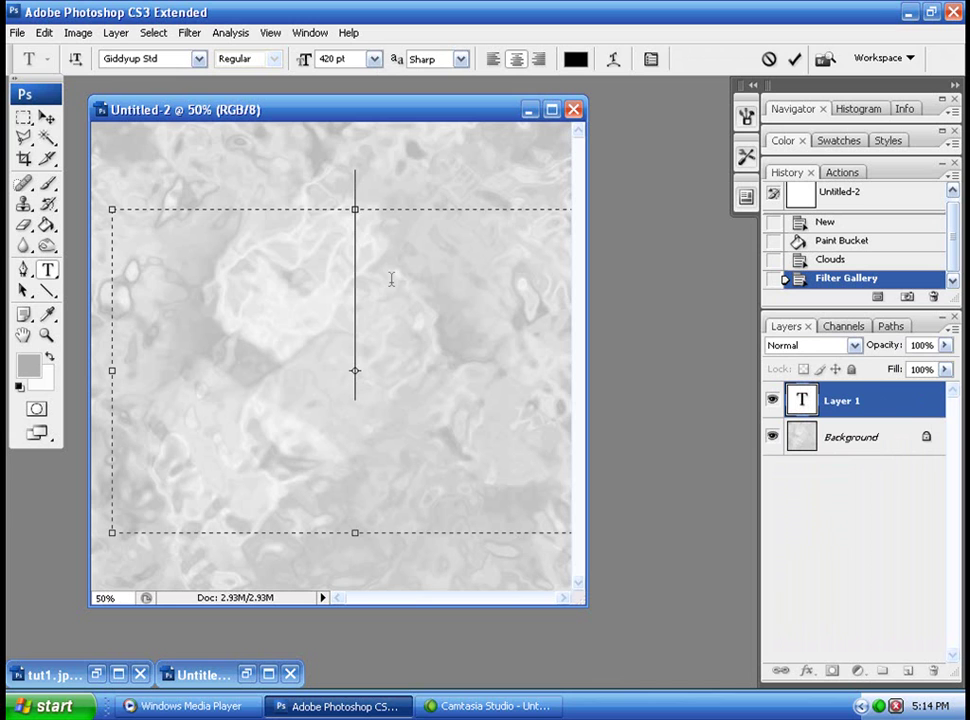
type("he")
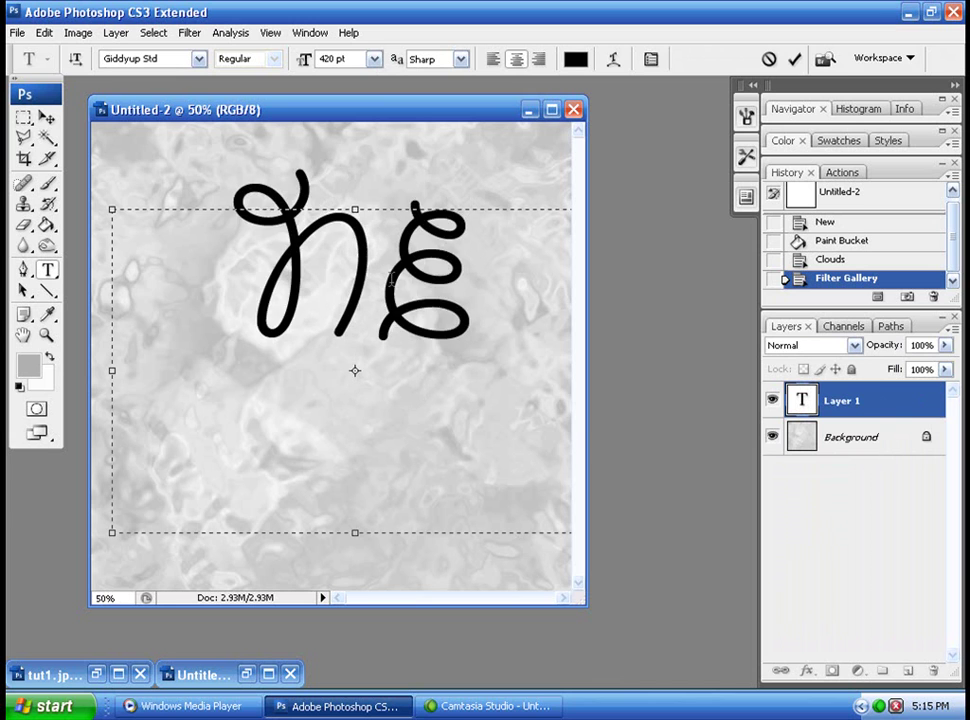
key("BackSpace")
key("BackSpace")
type("n")
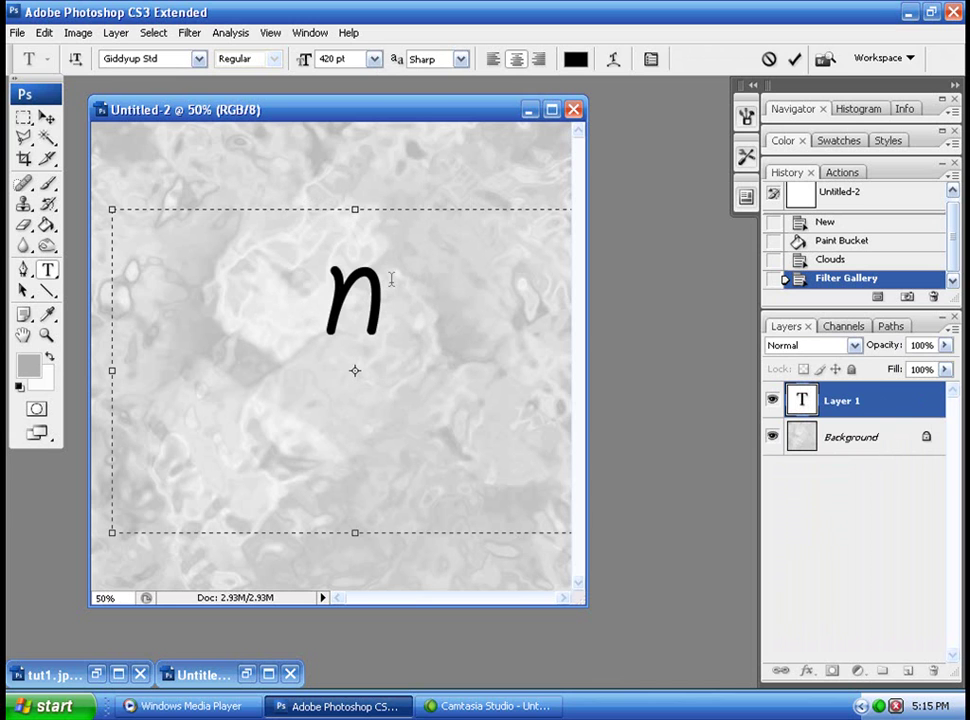
type("ew")
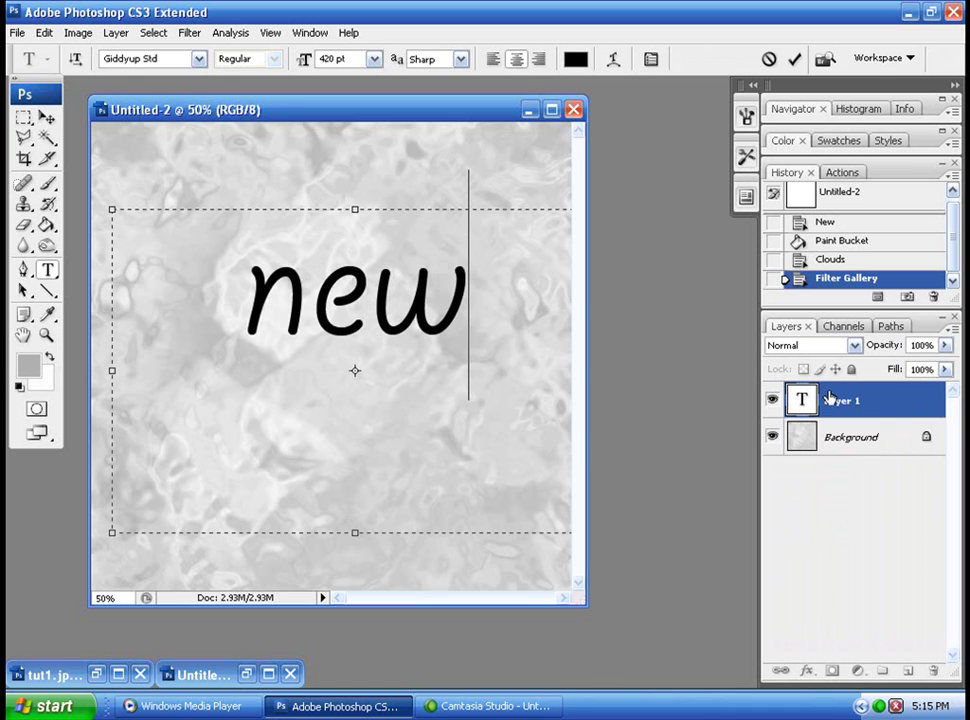
left_click(918, 409)
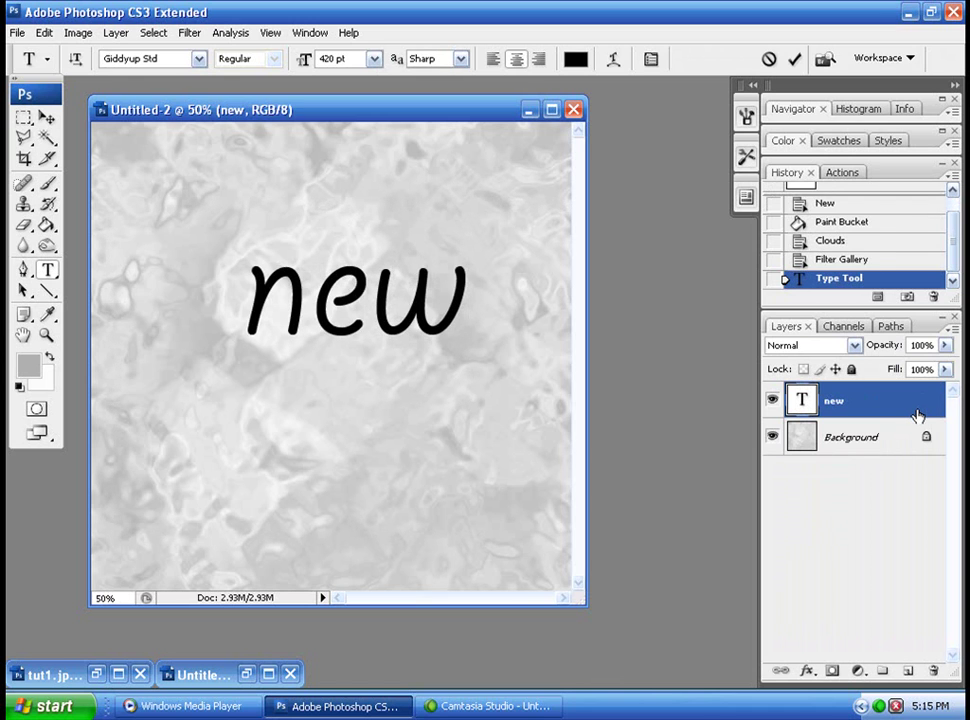
double_click(910, 414)
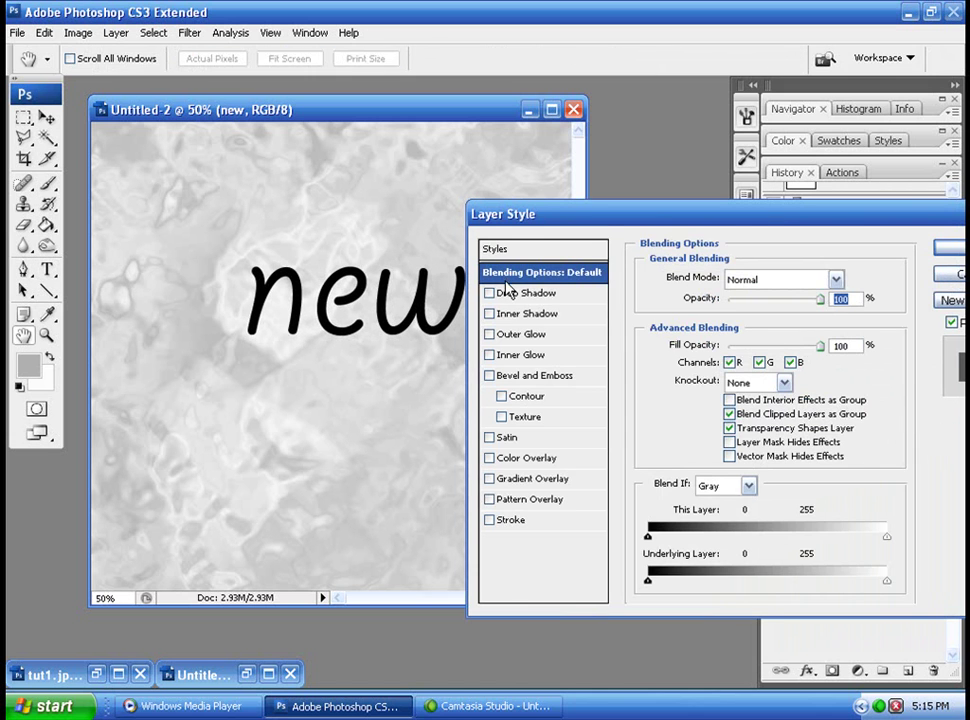
left_click(504, 381)
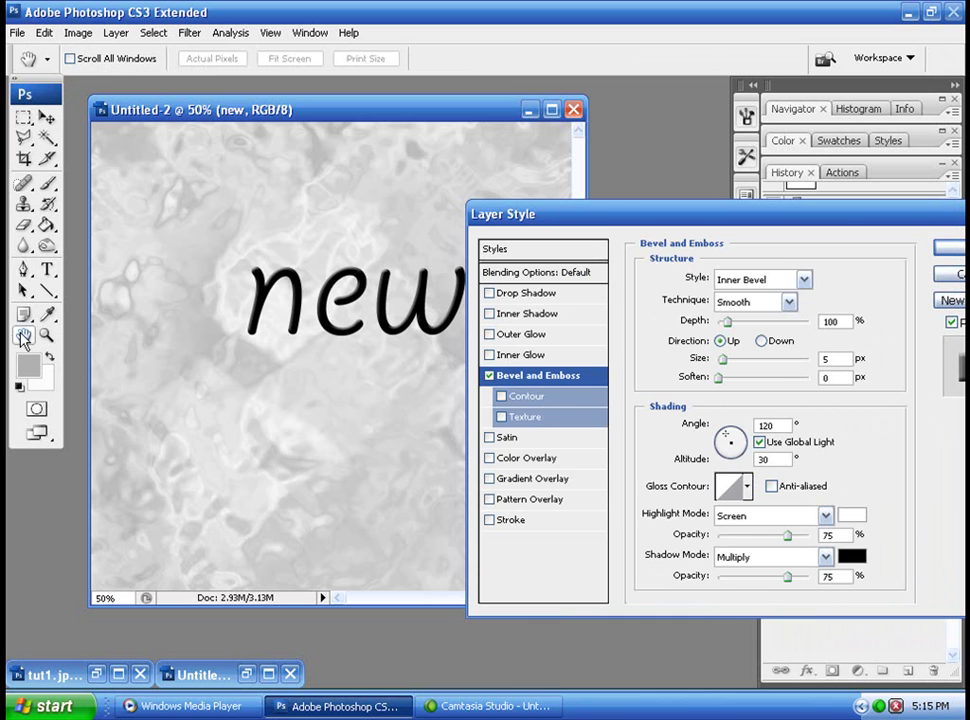
left_click(499, 318)
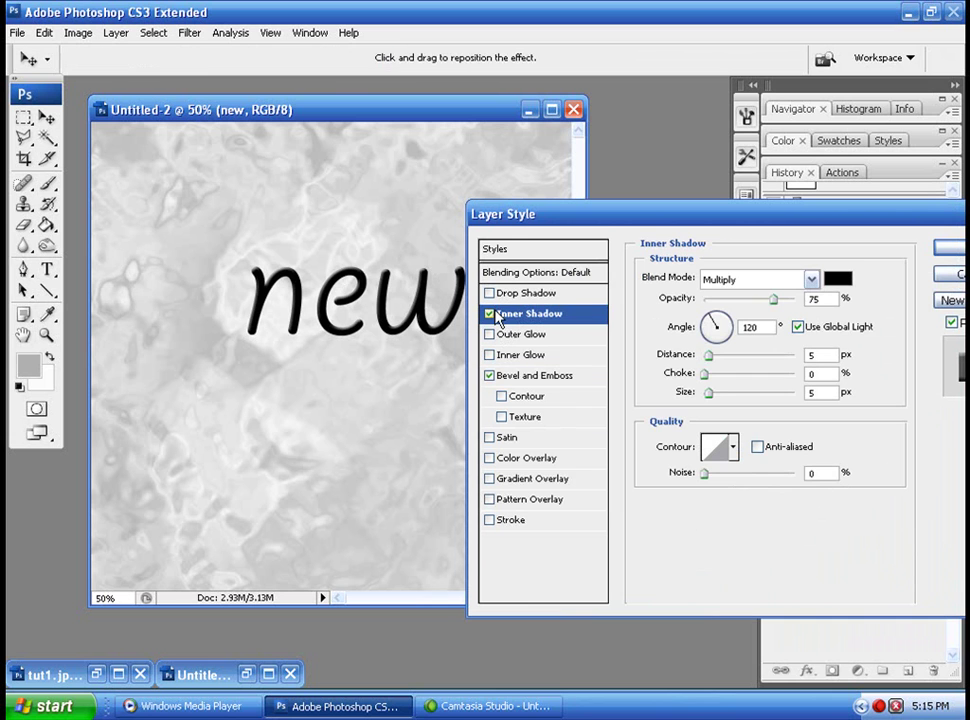
left_click(490, 315)
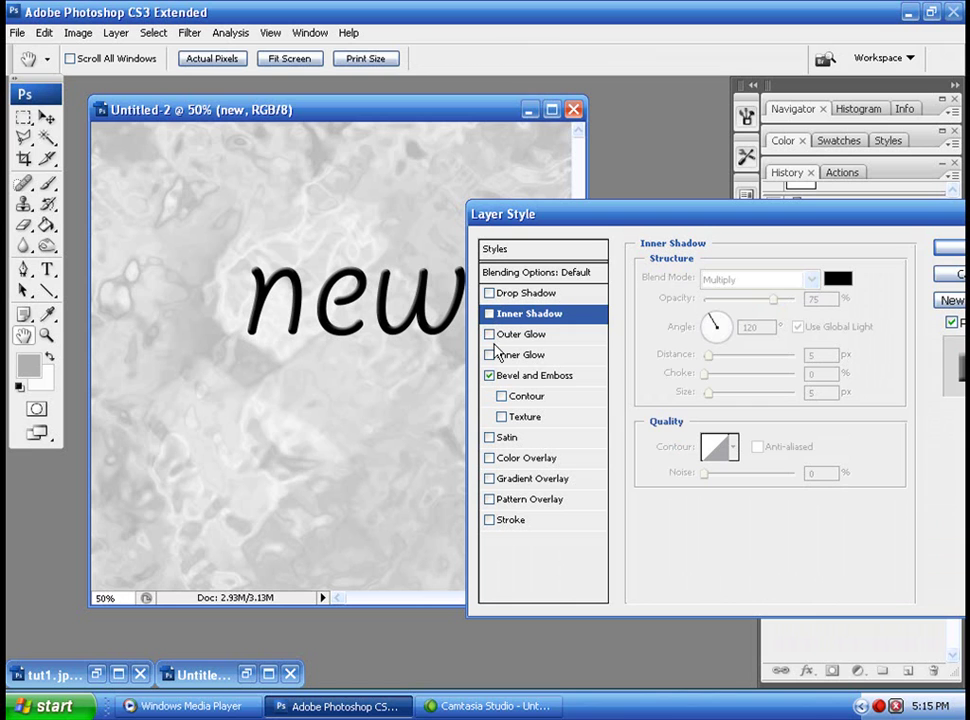
left_click(496, 340)
left_click(940, 276)
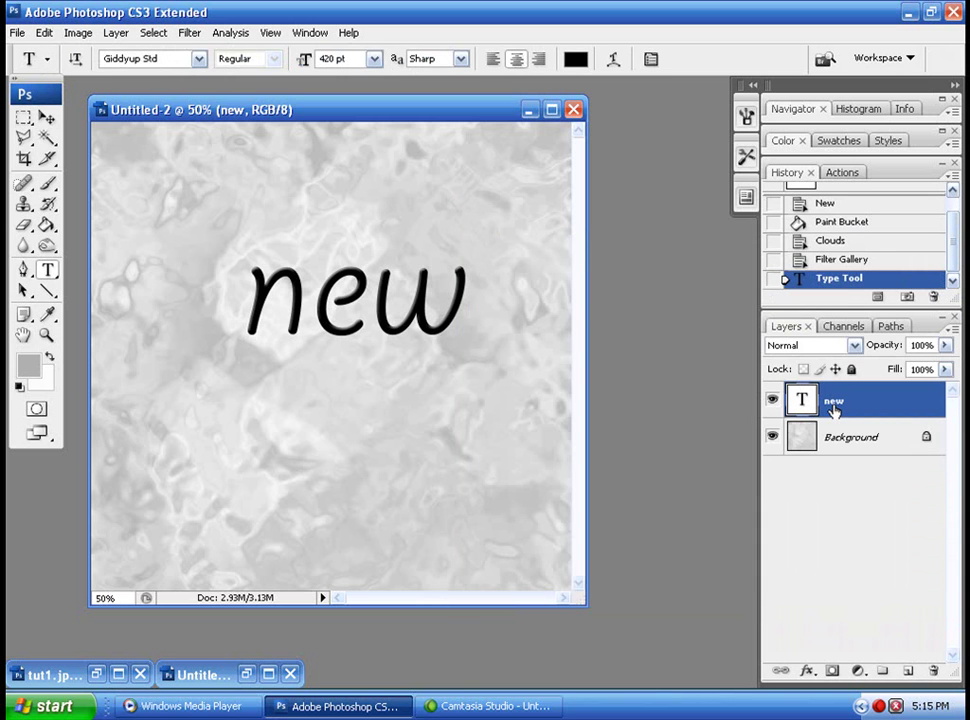
Step: Enable Bevel and Emboss and Inner Glow in the 'new' text's layer style
double_click(833, 405)
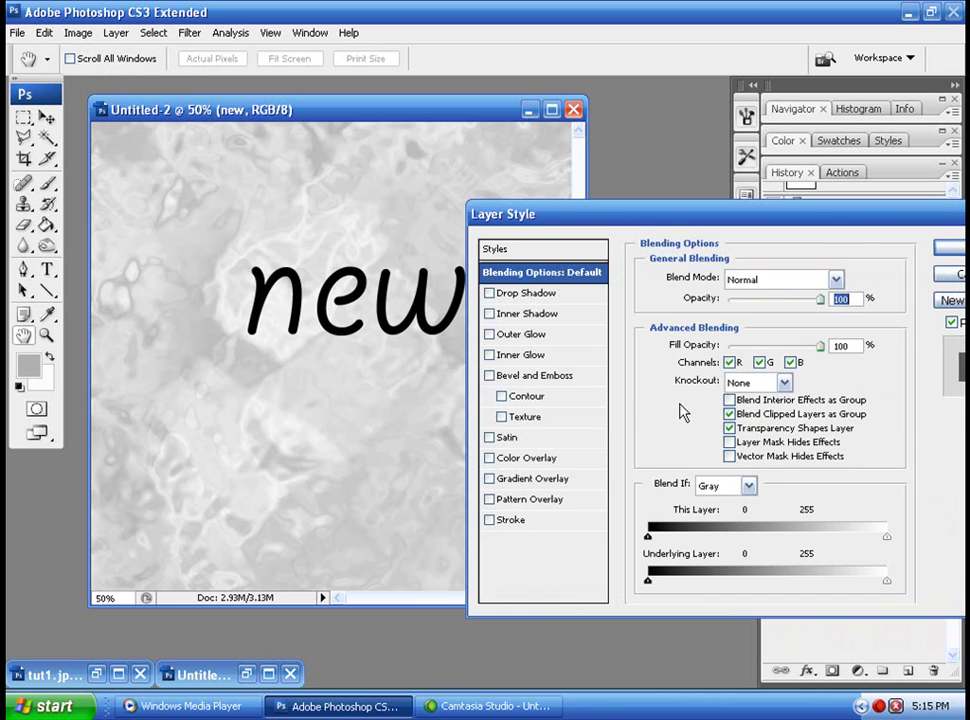
left_click(490, 376)
left_click(502, 397)
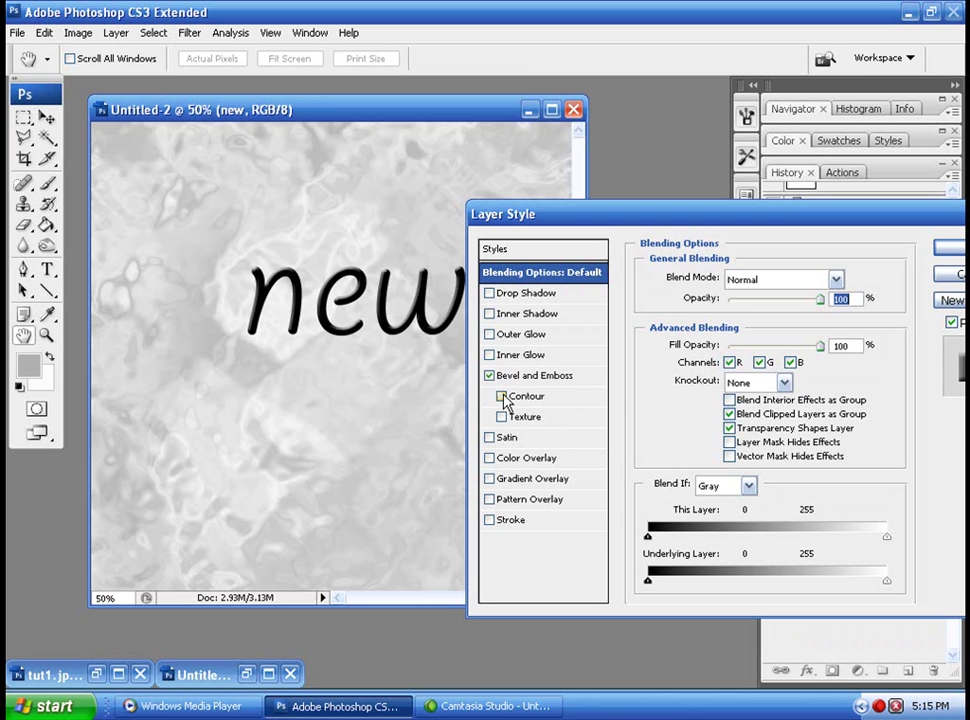
left_click(502, 397)
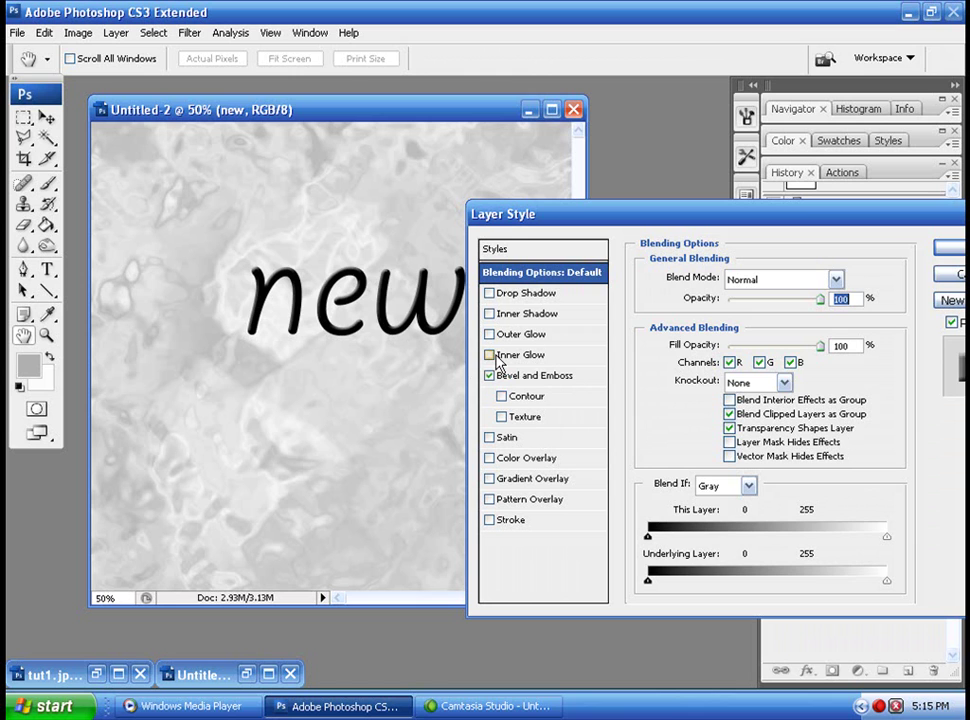
left_click(490, 355)
left_click(494, 357)
left_click(492, 356)
Step: Make the bevel an Outer Bevel, direction Down, size 18 px, depth lowered to 62%
left_click(563, 380)
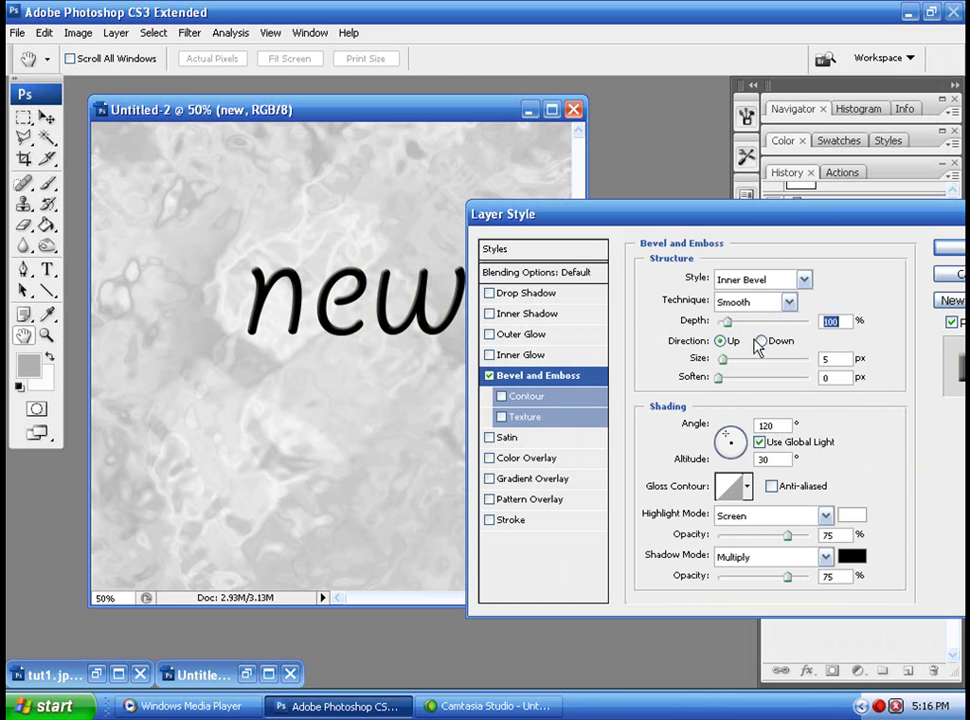
left_click(762, 341)
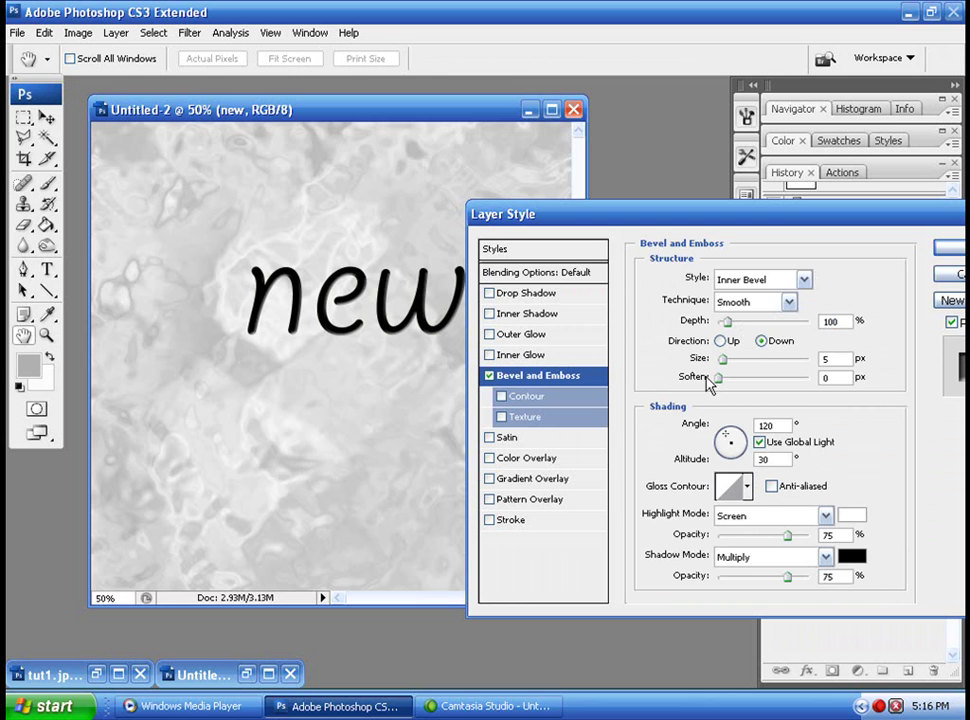
left_click_drag(718, 364, 739, 364)
left_click(775, 280)
left_click(770, 298)
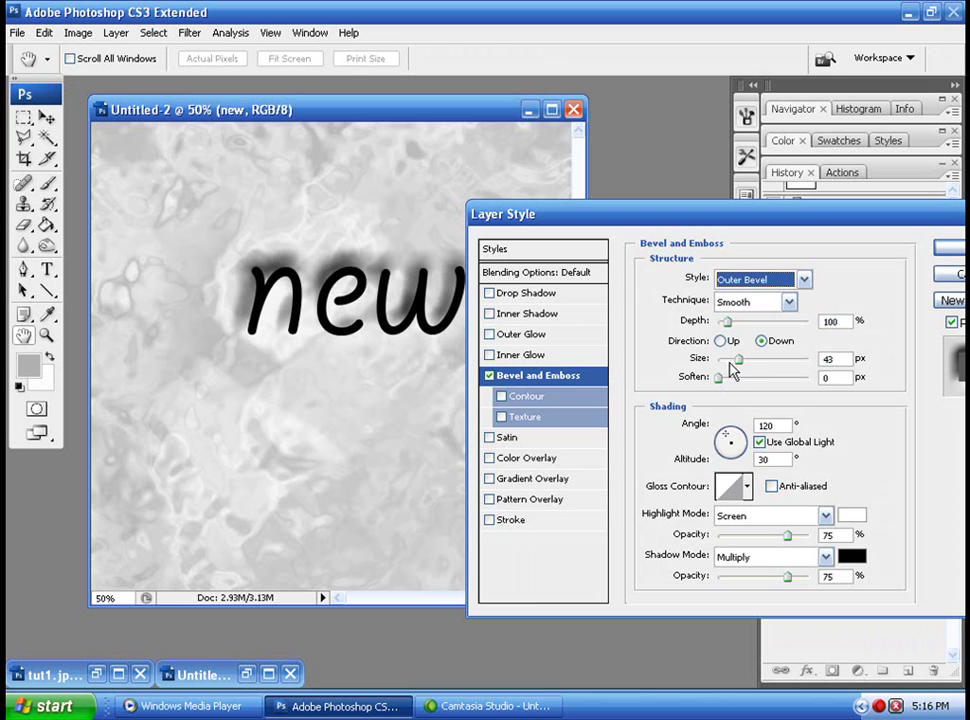
mouse_move(740, 370)
left_mouse_down()
mouse_move(716, 372)
mouse_move(733, 372)
left_mouse_up()
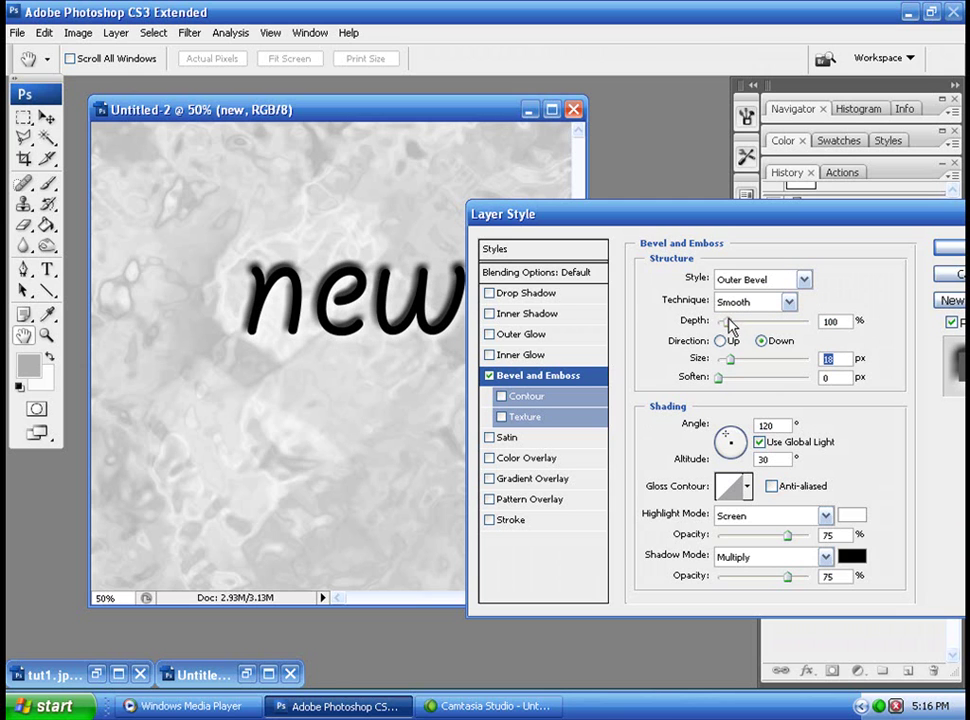
left_click_drag(729, 325, 727, 355)
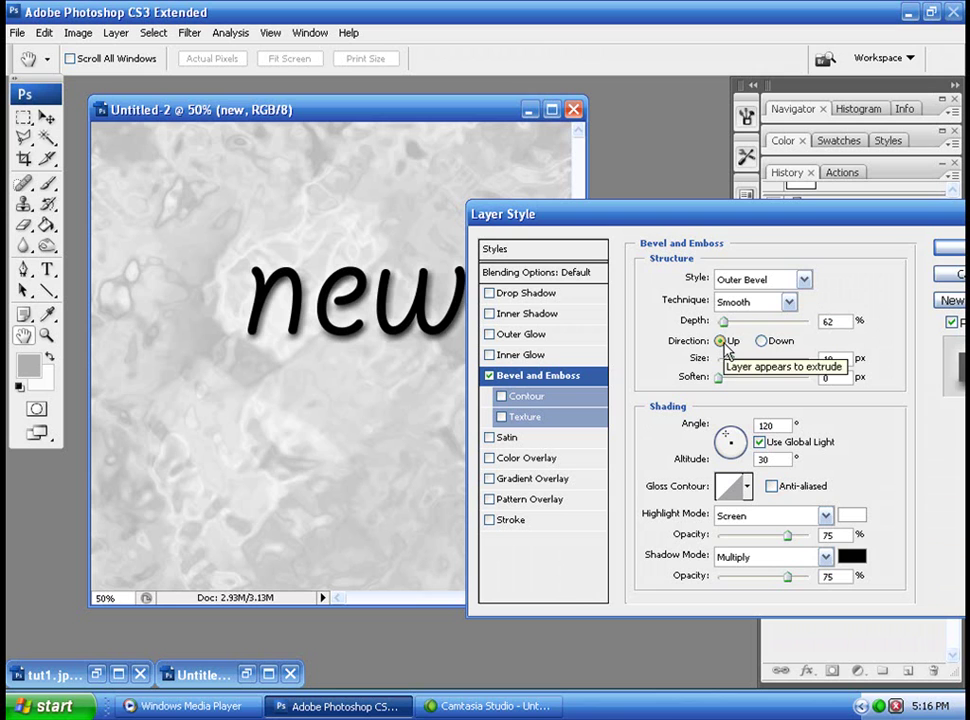
left_click(764, 343)
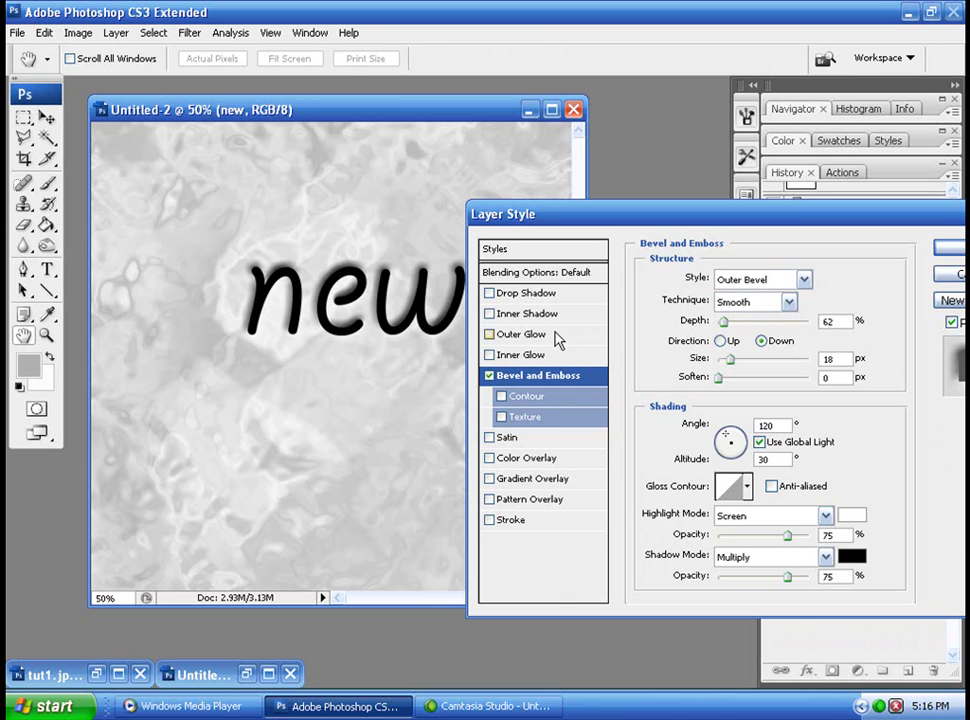
left_click(489, 355)
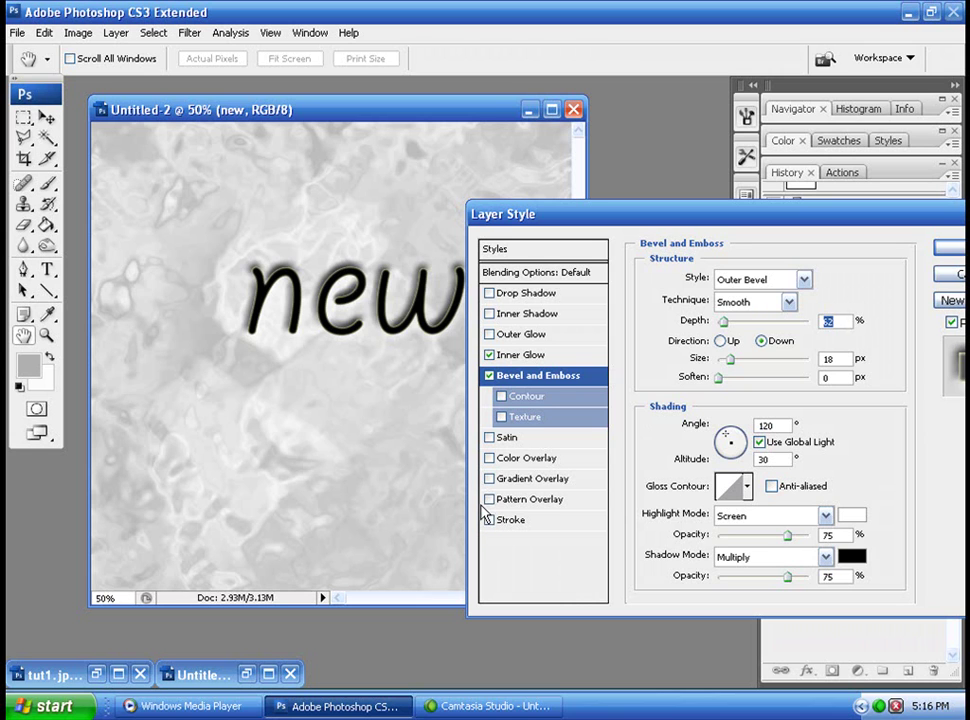
Step: Add a dark Pattern Overlay to 'new' and apply the layer style
left_click(528, 506)
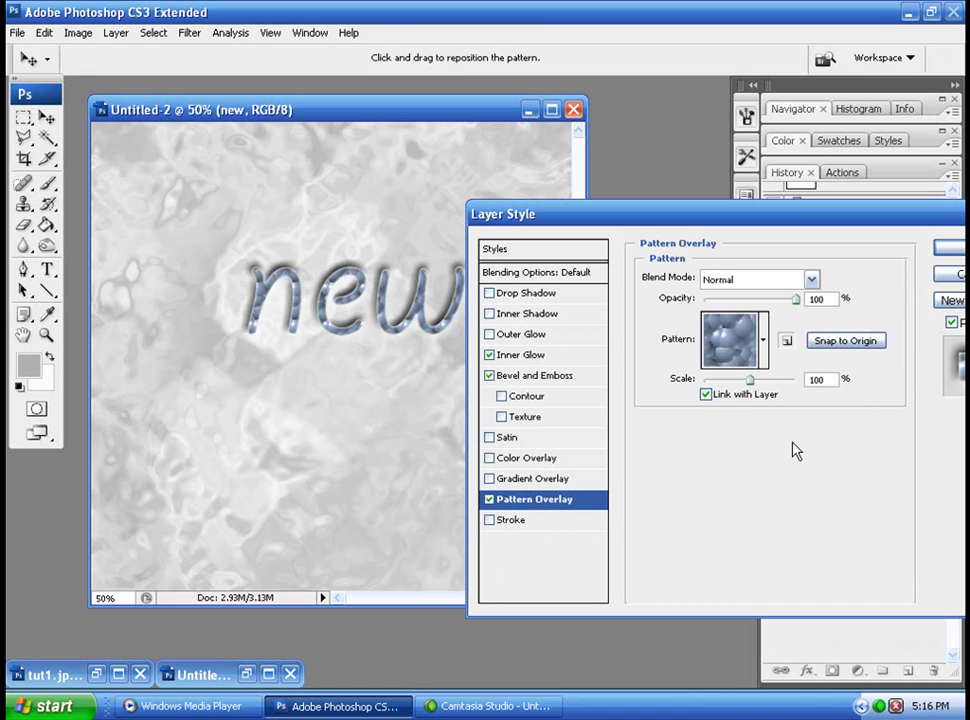
left_click(745, 355)
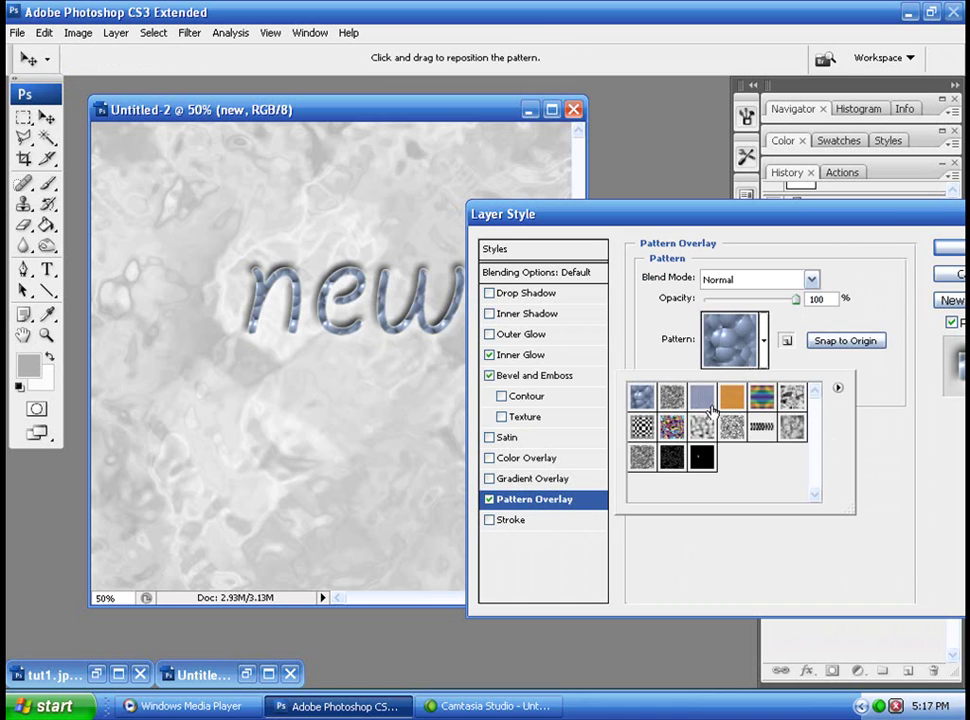
left_click(668, 462)
left_click(853, 340)
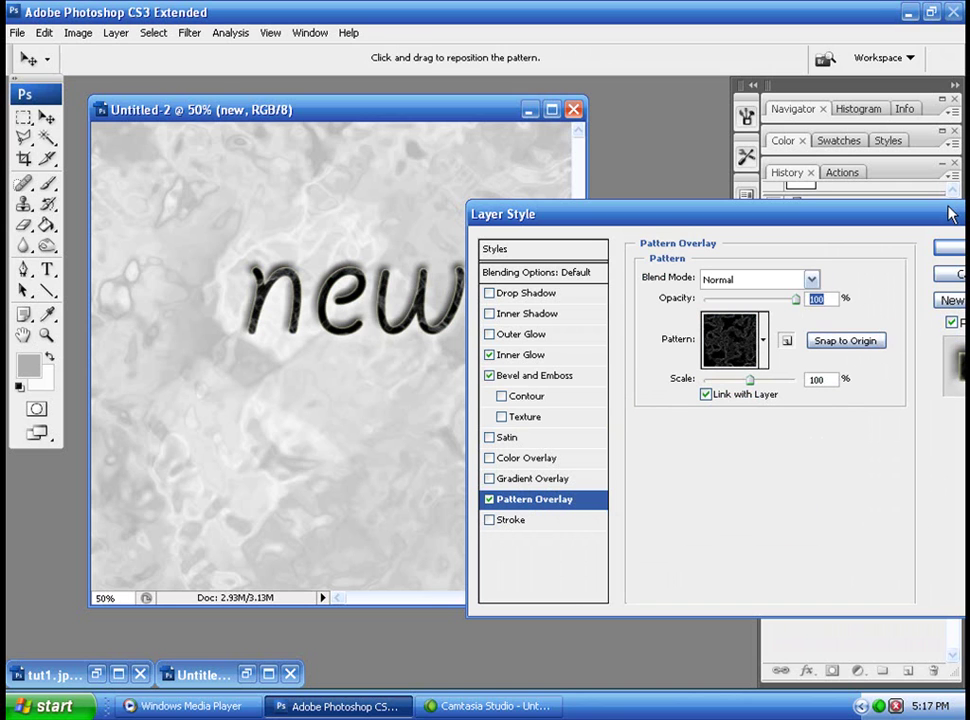
left_click(946, 247)
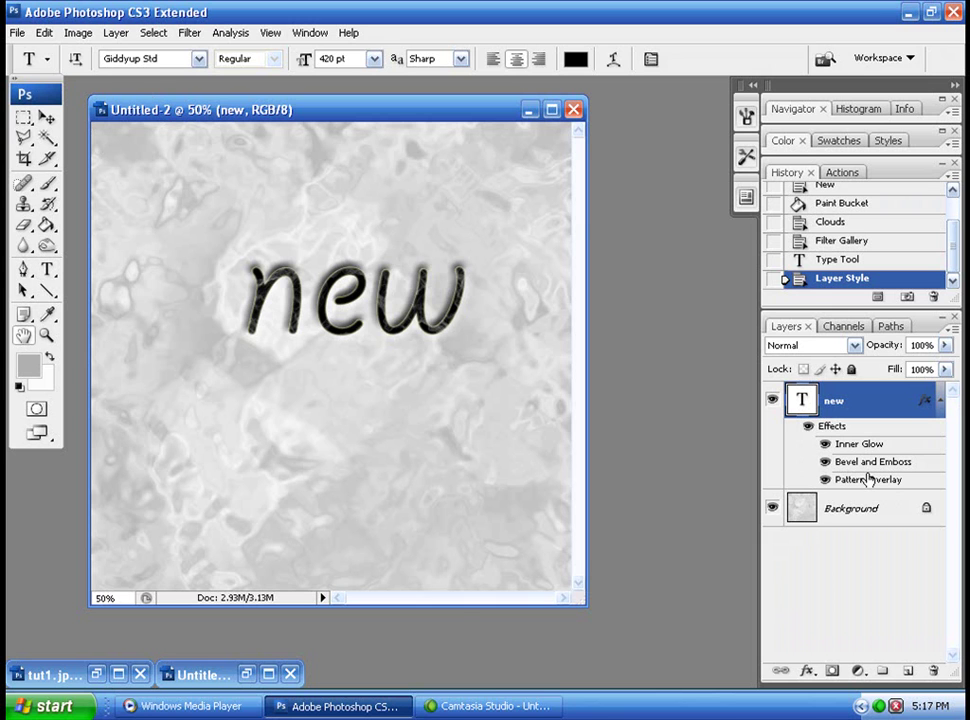
Step: Change the bevel to a downward Pillow Emboss, depth 256%, size 6 px, slightly softened
double_click(868, 480)
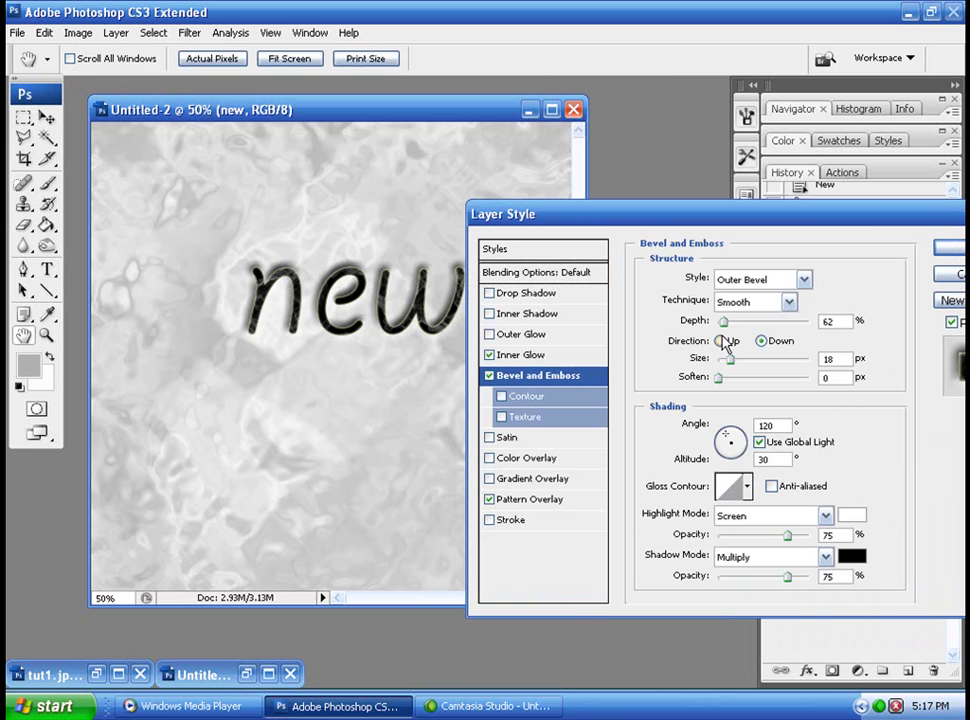
left_click(724, 342)
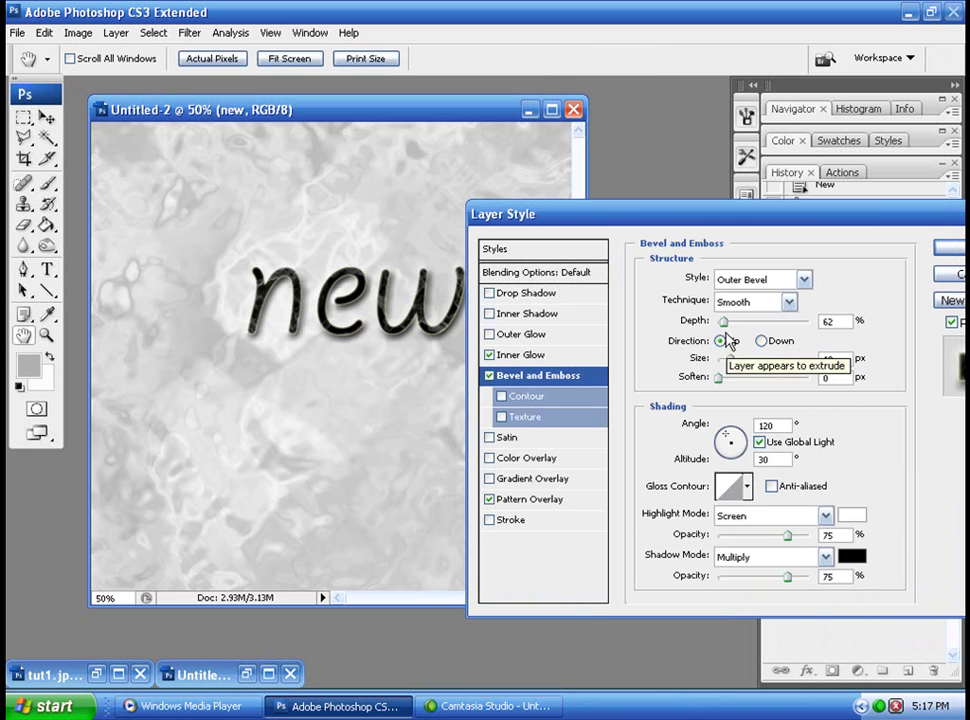
left_click(778, 280)
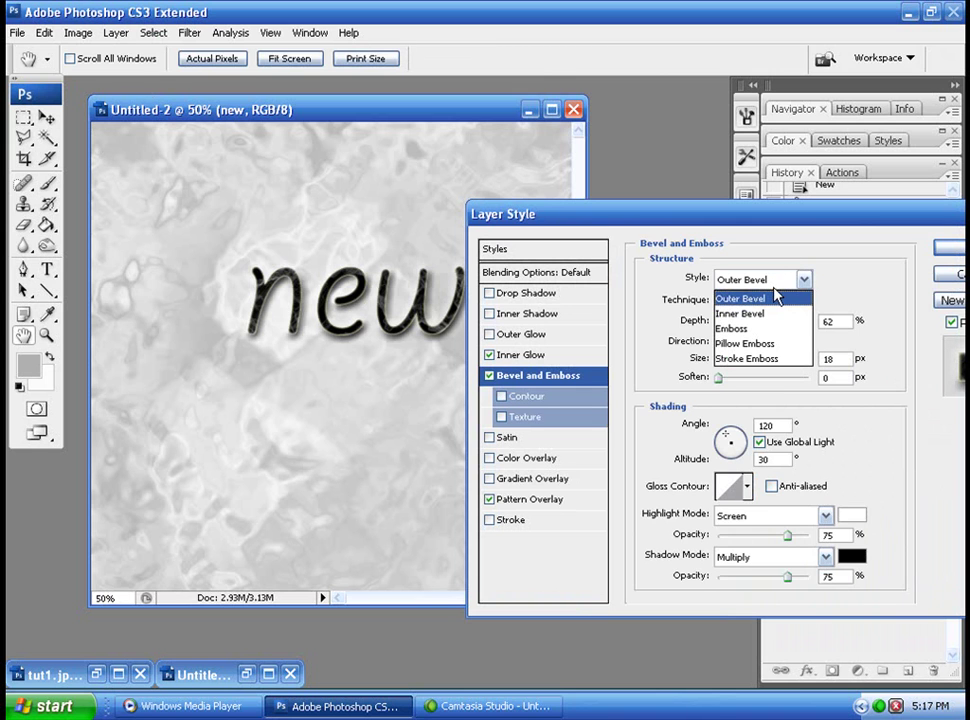
left_click(757, 359)
left_click(803, 280)
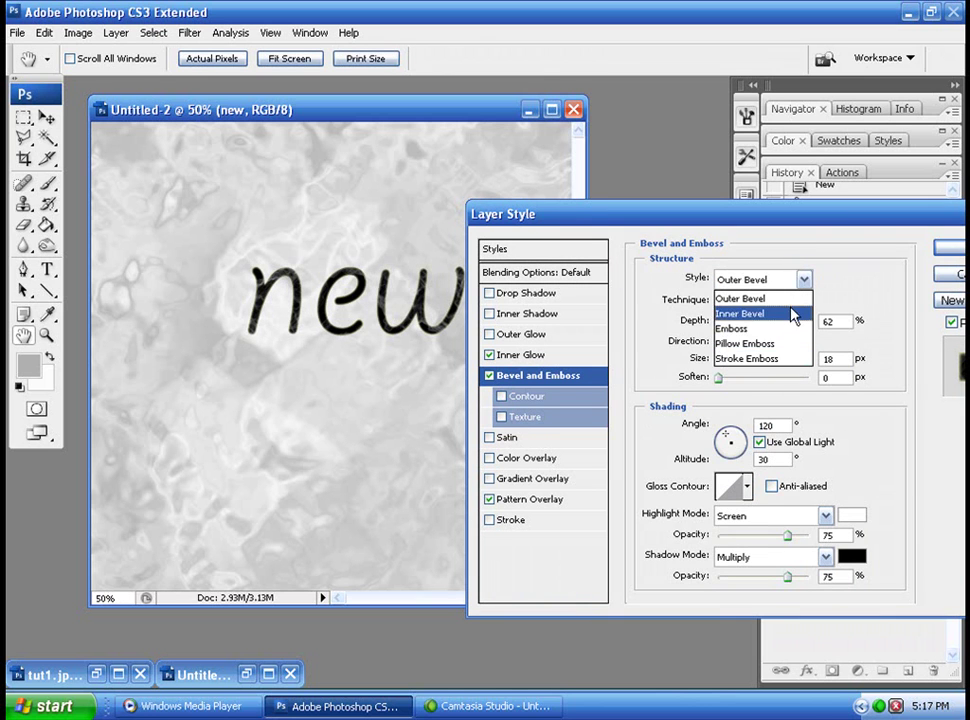
left_click(750, 343)
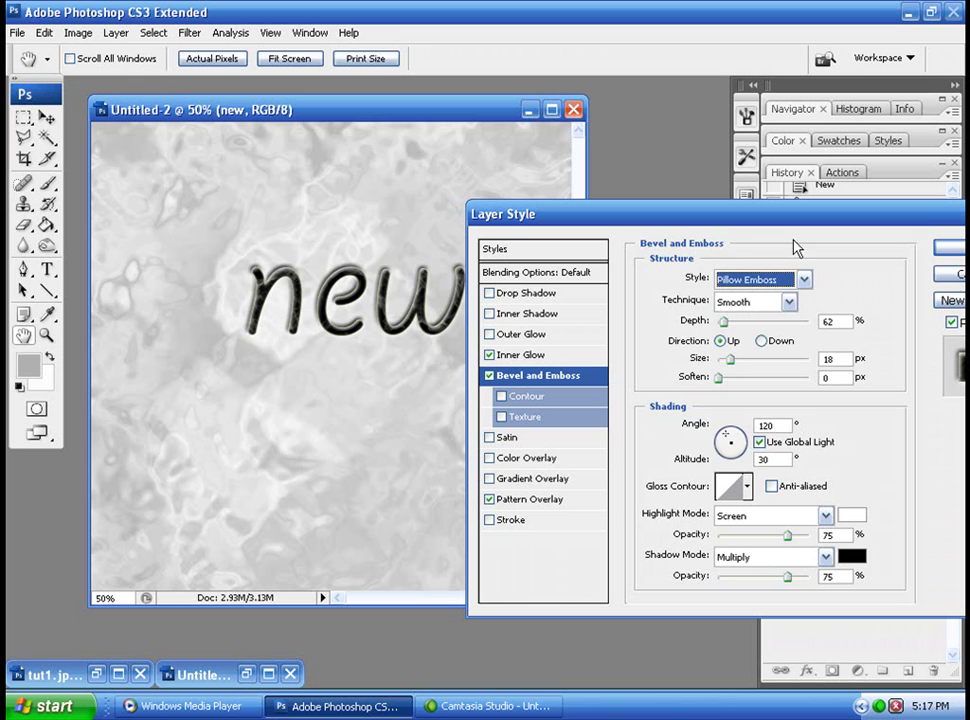
left_click(761, 341)
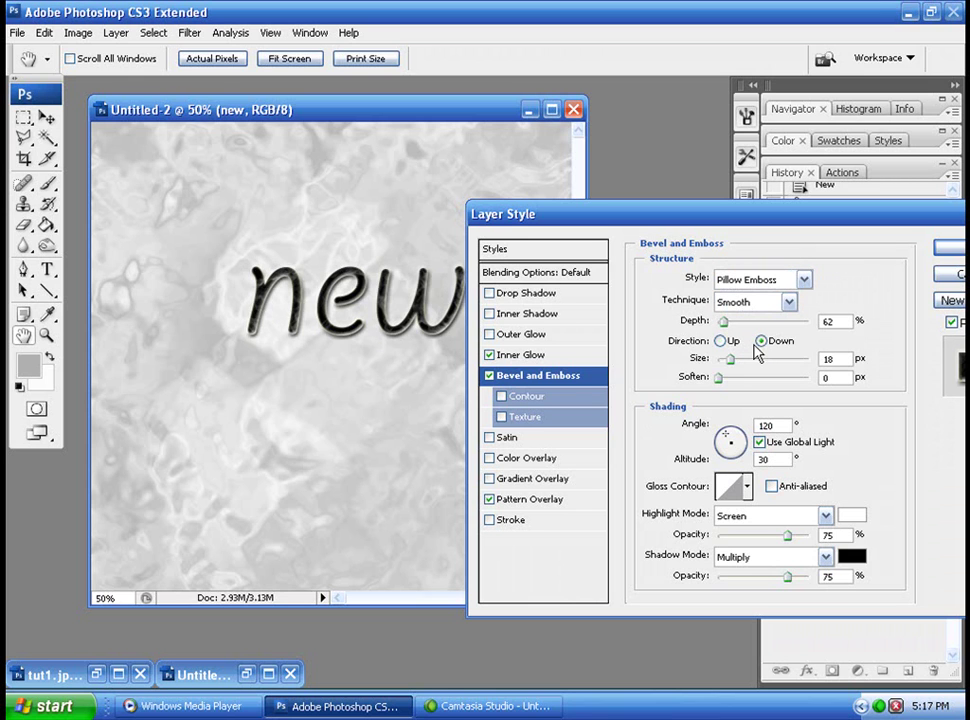
mouse_move(730, 358)
left_mouse_down()
mouse_move(645, 372)
mouse_move(727, 362)
mouse_move(730, 325)
mouse_move(733, 360)
left_mouse_up()
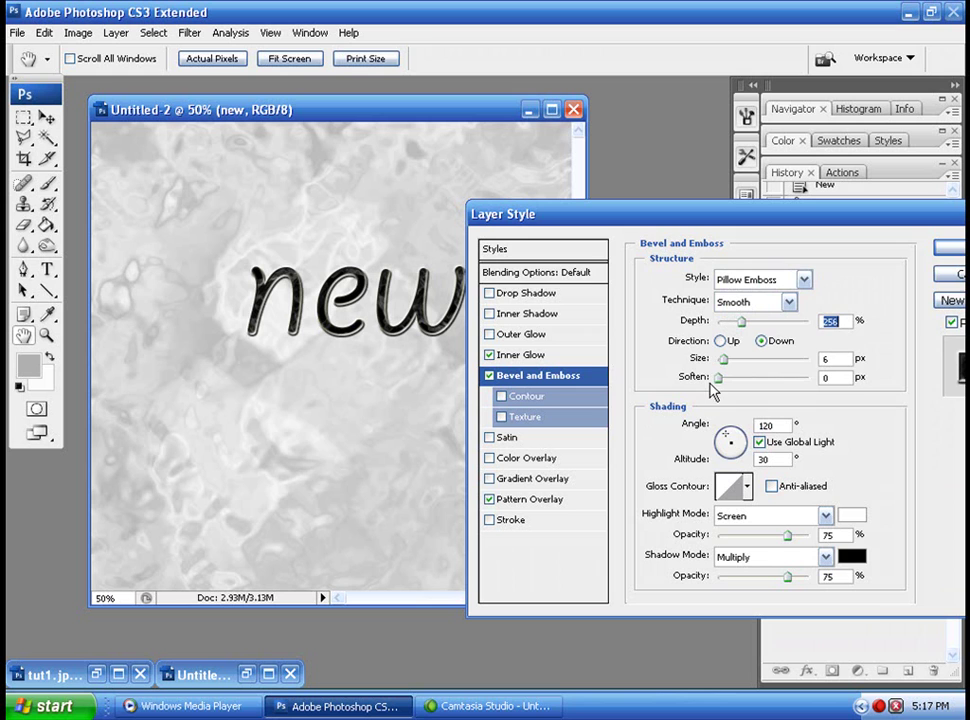
left_click_drag(724, 381, 751, 384)
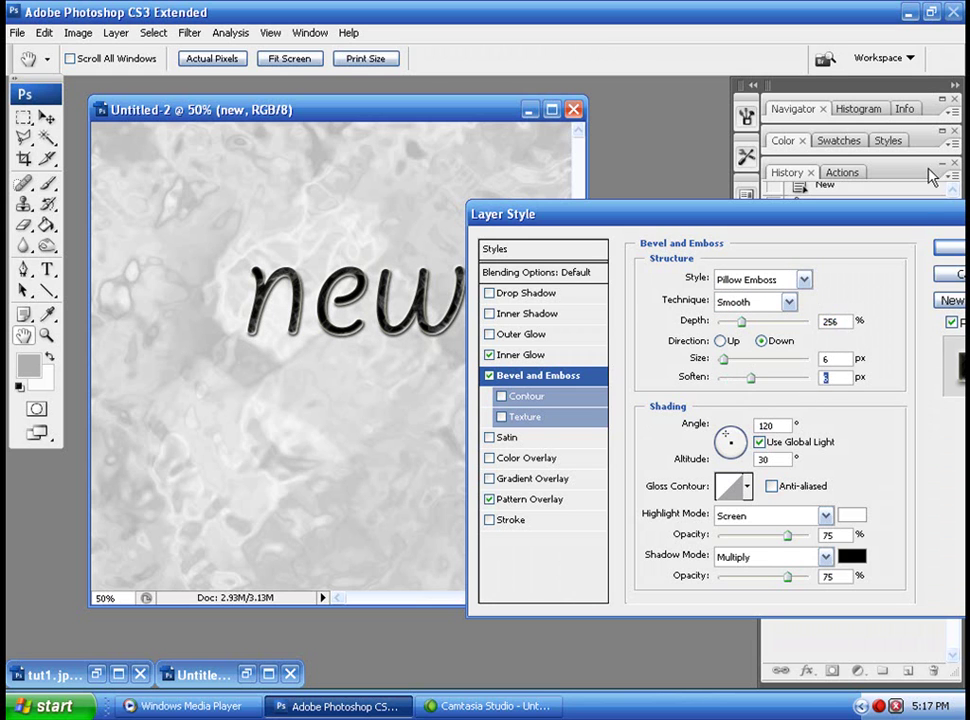
left_click(946, 251)
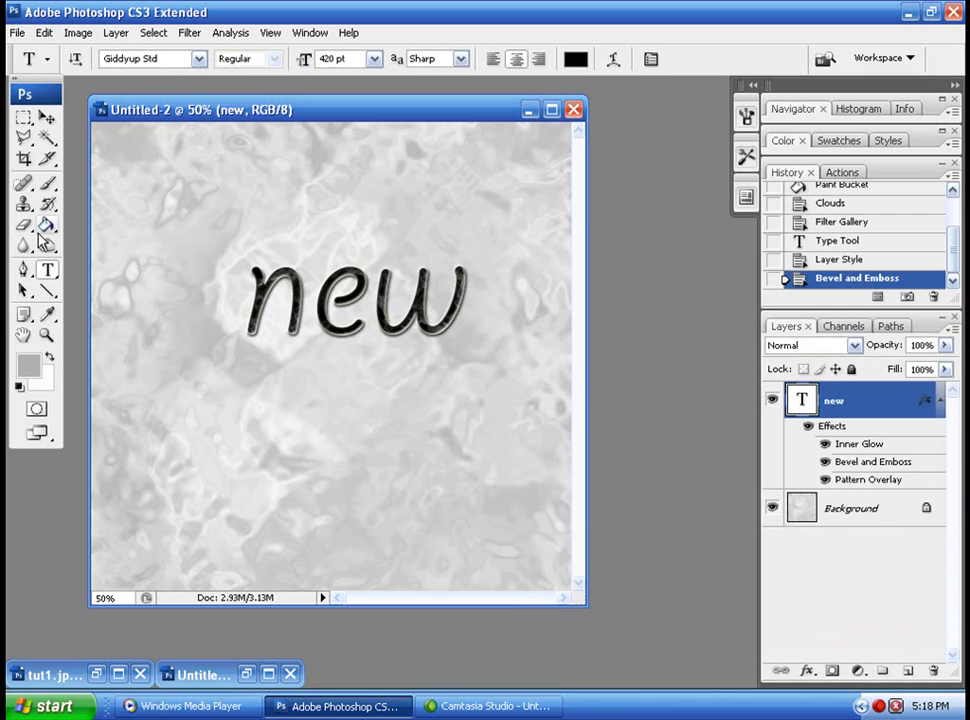
Step: Type 'layer' below 'new' in Hobo Std and nudge it slightly left
left_click_drag(119, 371, 605, 613)
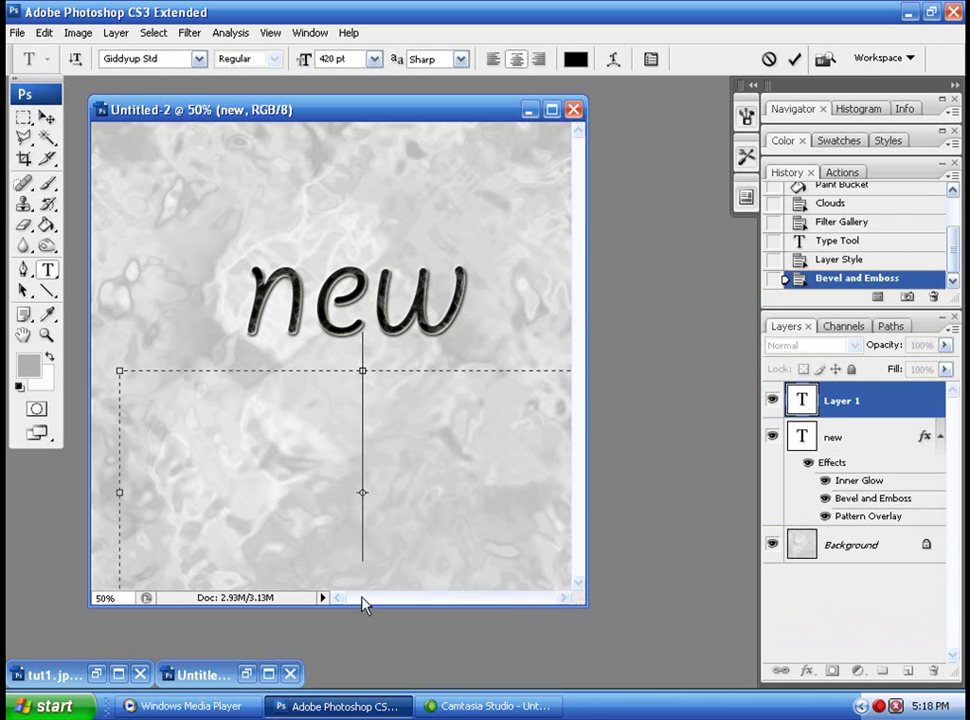
type("layer")
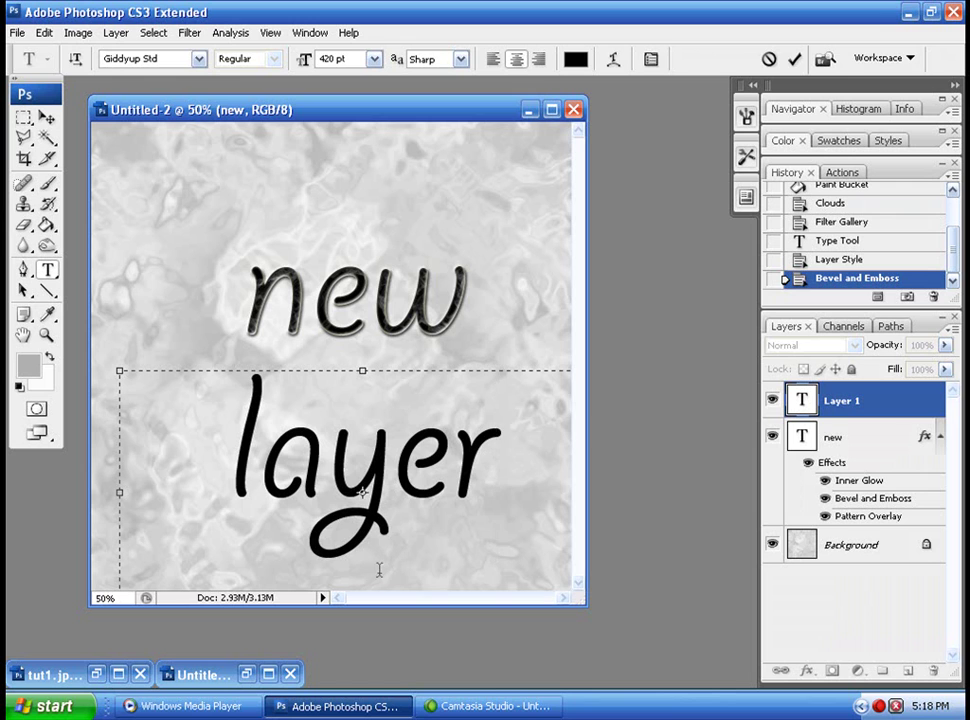
left_click_drag(498, 440, 159, 499)
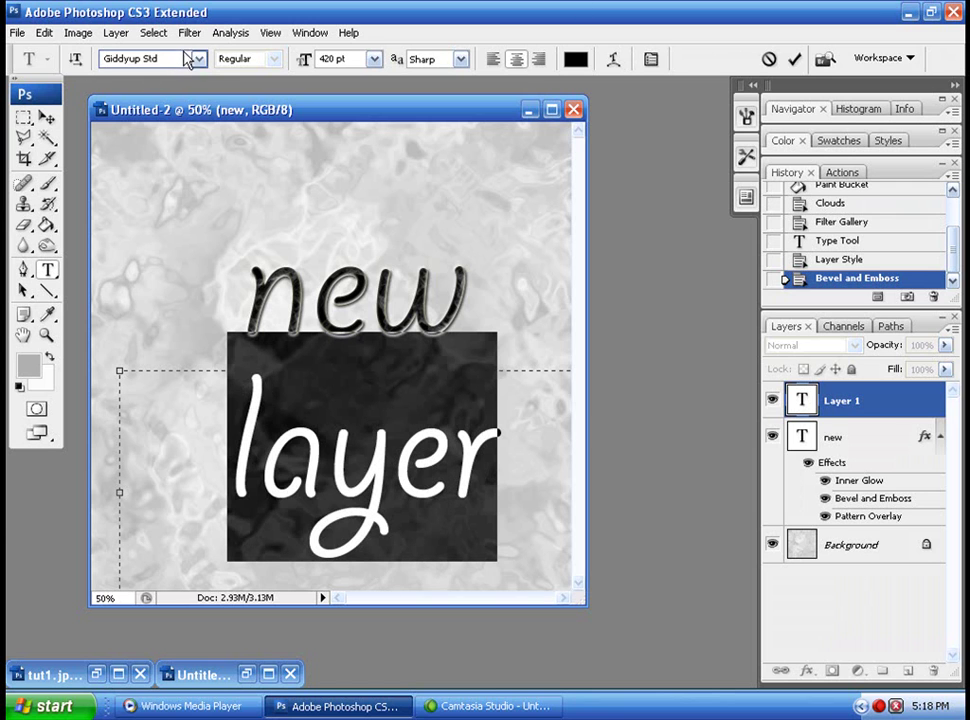
left_click(199, 58)
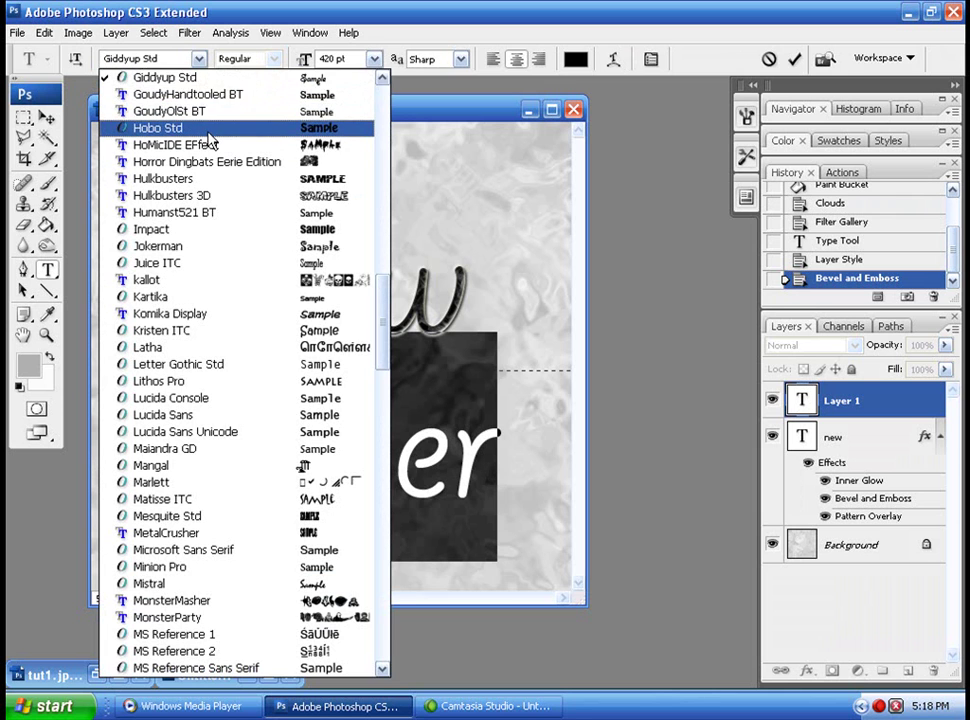
left_click(208, 130)
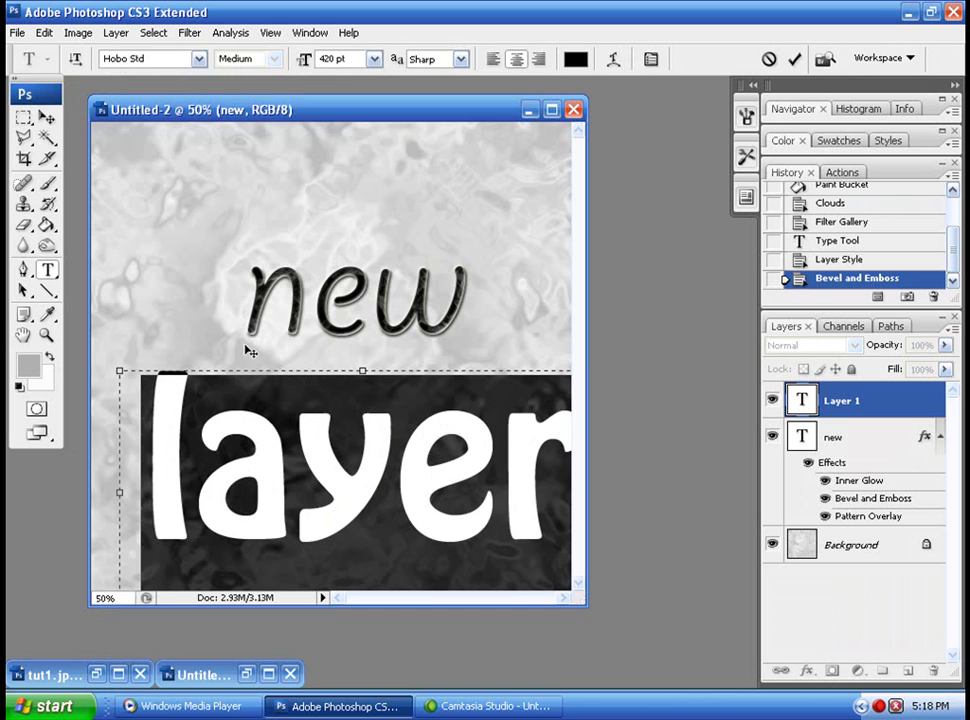
left_click(46, 117)
key("shift+Left")
key("shift+Left")
key("shift+Left")
key("shift+Left")
key("shift+Left")
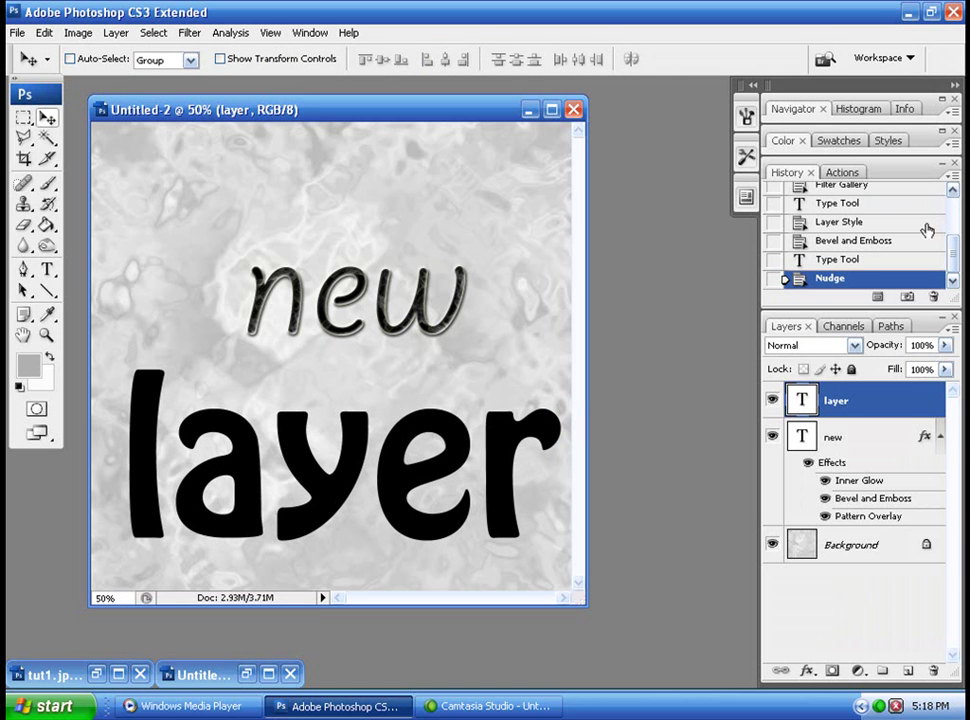
Step: Give 'layer' a contoured bevel, outer glow, drop shadow and red Color Overlay
double_click(910, 400)
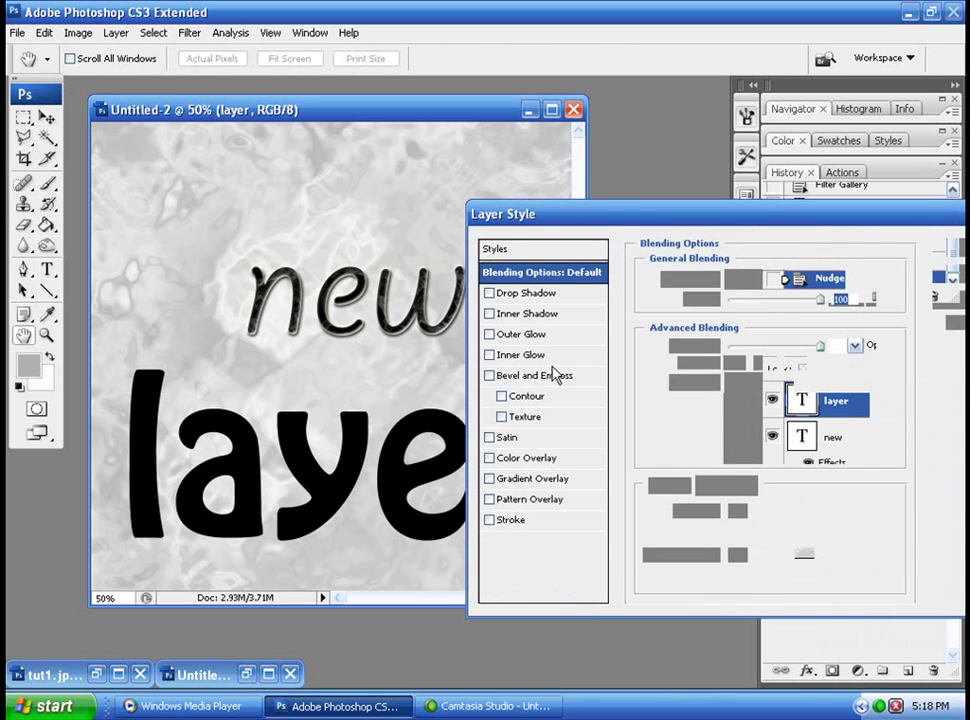
left_click(489, 376)
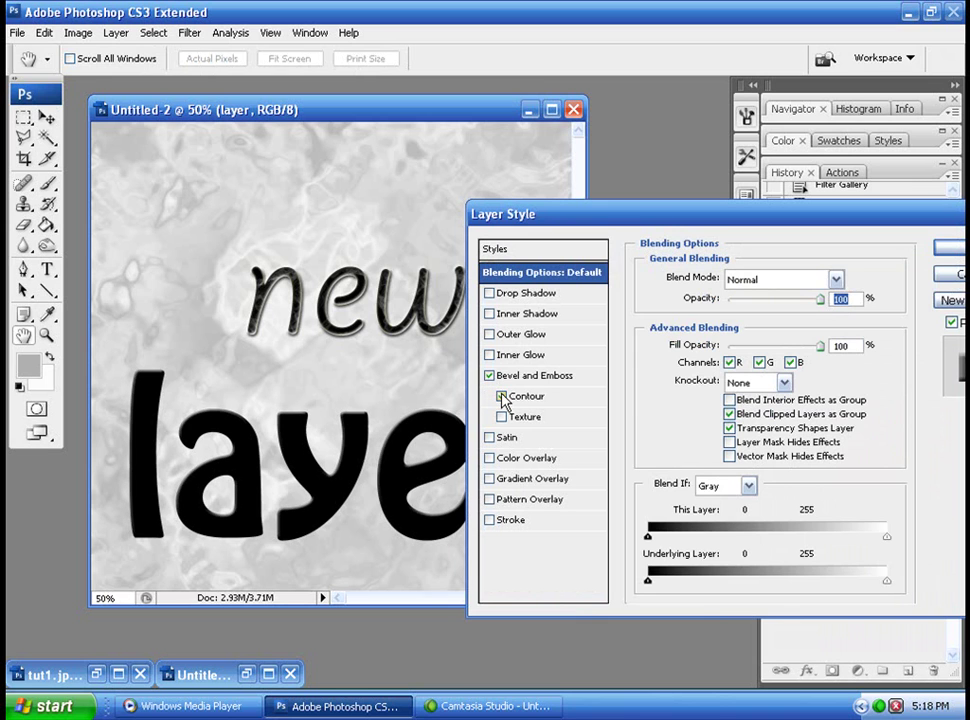
left_click(502, 397)
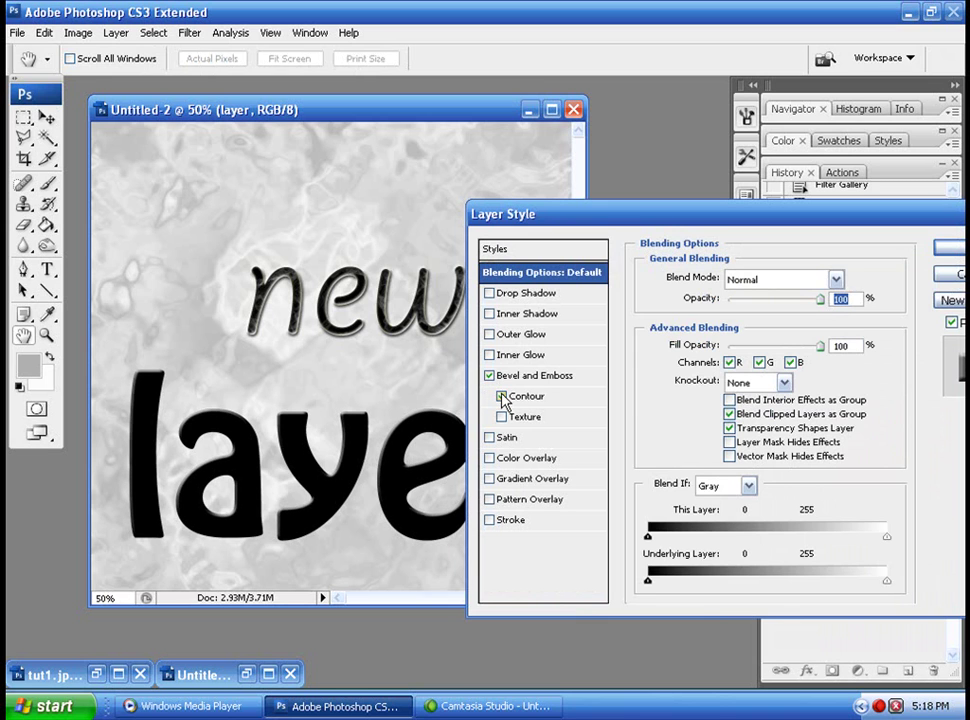
left_click(490, 336)
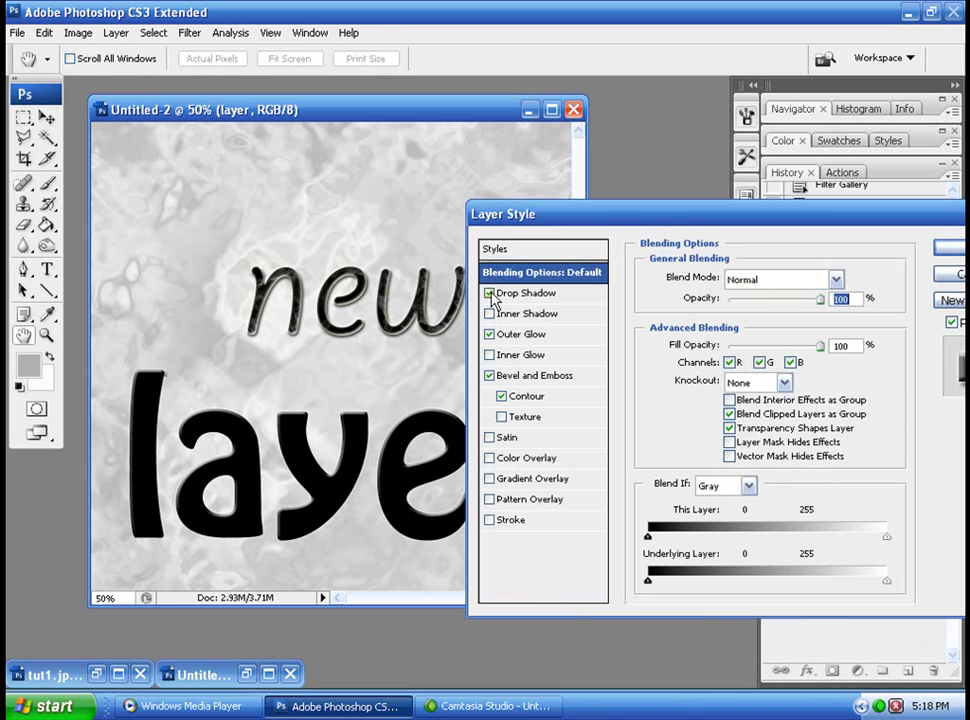
left_click(490, 294)
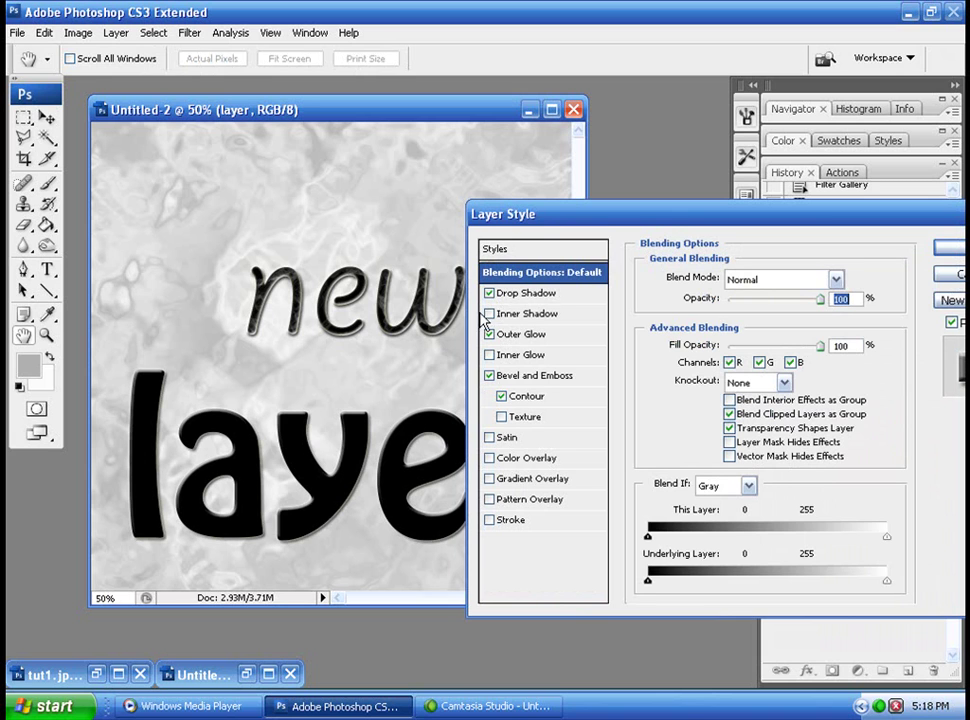
left_click(489, 458)
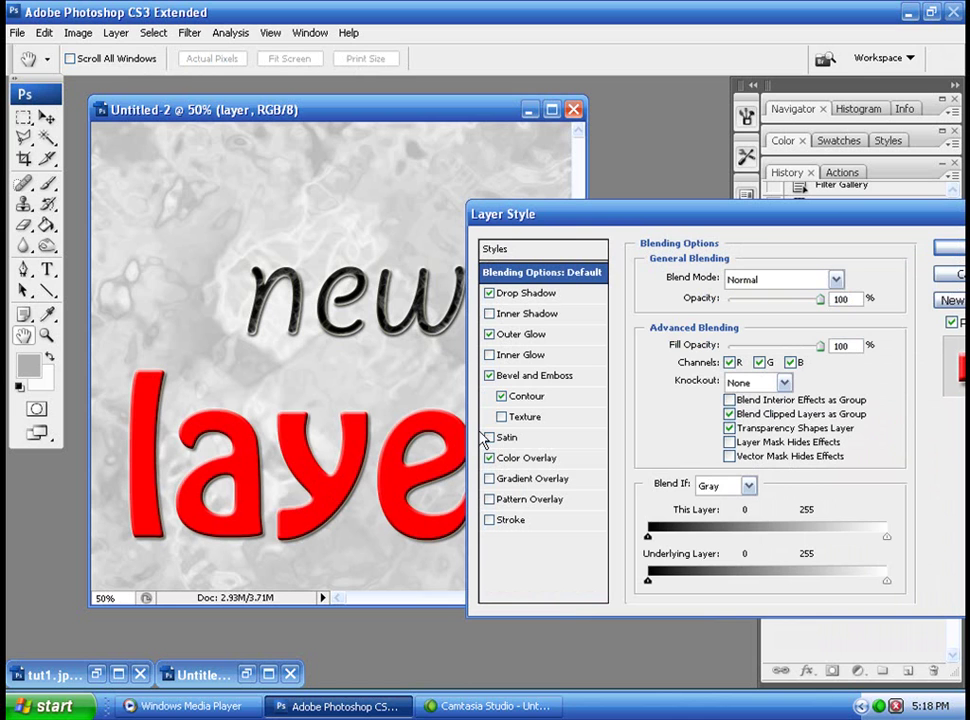
left_click(490, 479)
left_click(489, 520)
left_click(491, 523)
Step: Enable the 3 px Stroke on 'layer' and set its colour to blue #0054ff
left_click(506, 523)
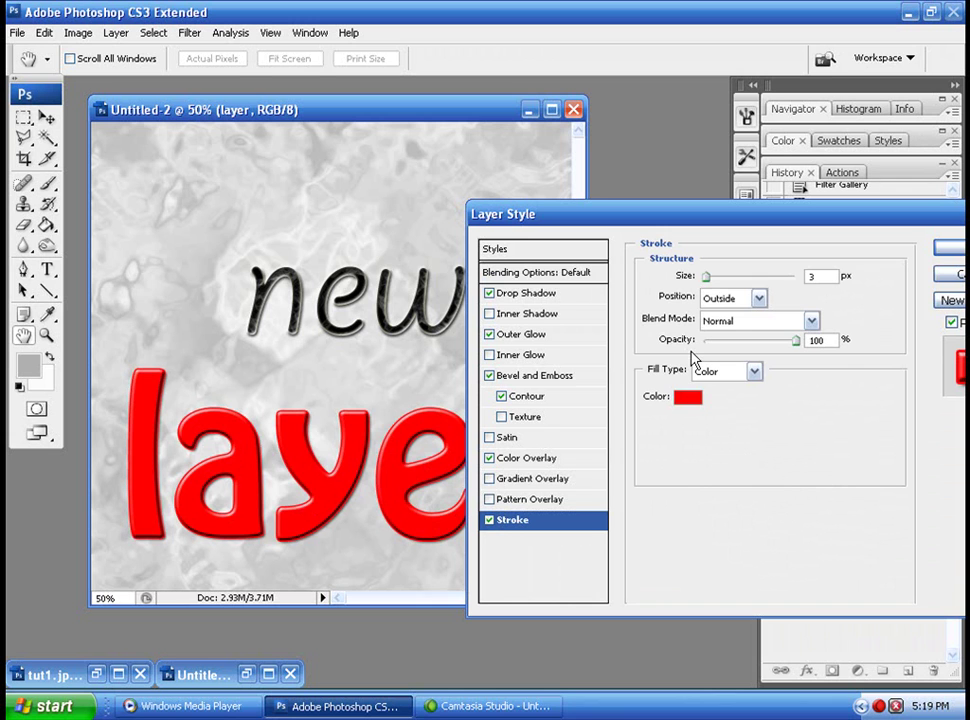
left_click(687, 397)
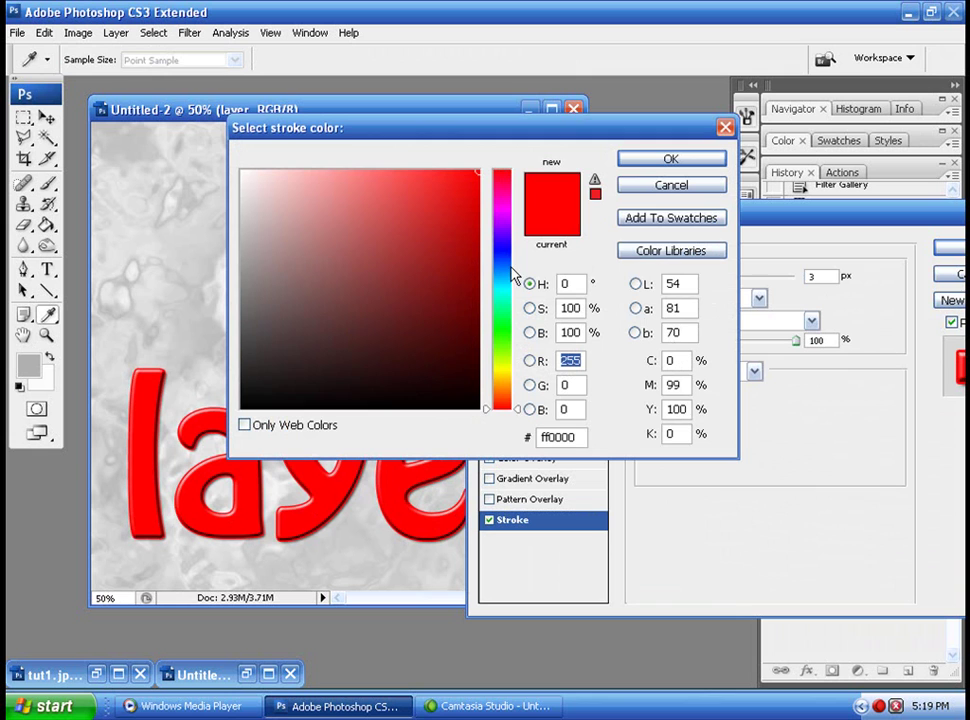
mouse_move(512, 275)
left_mouse_down()
mouse_move(510, 217)
mouse_move(510, 263)
left_mouse_up()
left_click(678, 157)
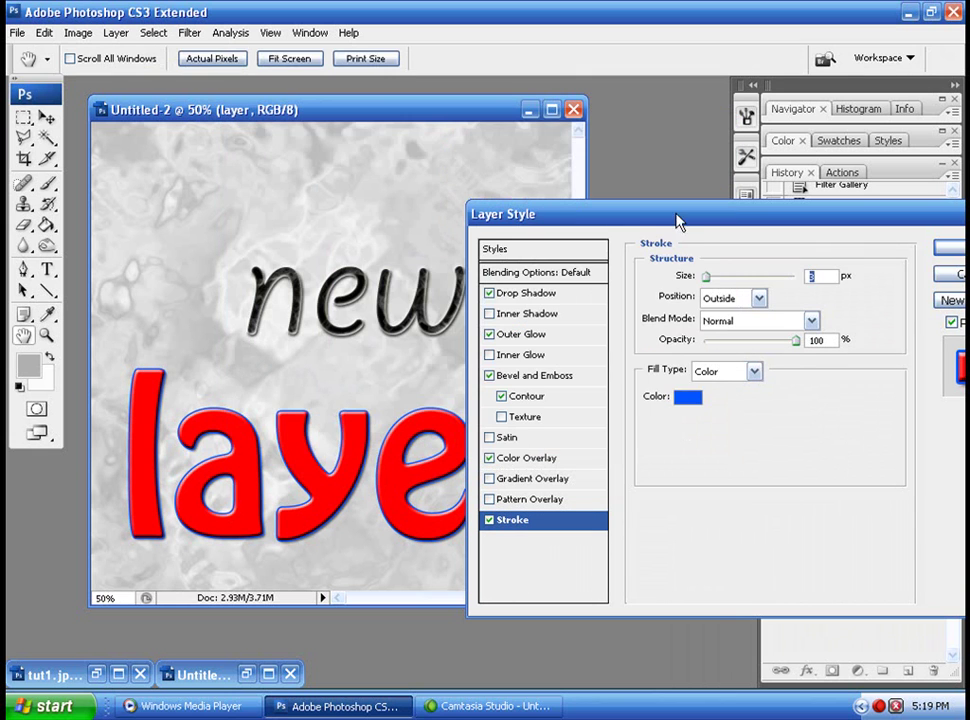
left_click(541, 380)
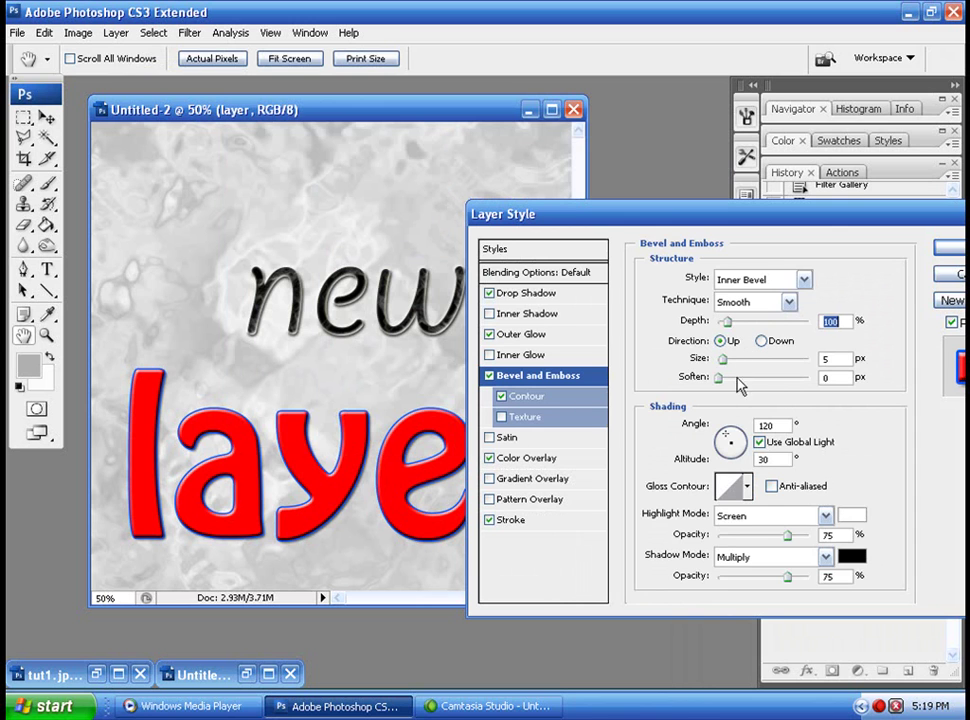
Step: Try Outer Bevel, then settle on the Inner Bevel style for the bevel
left_click(752, 285)
left_click(745, 295)
left_click(750, 304)
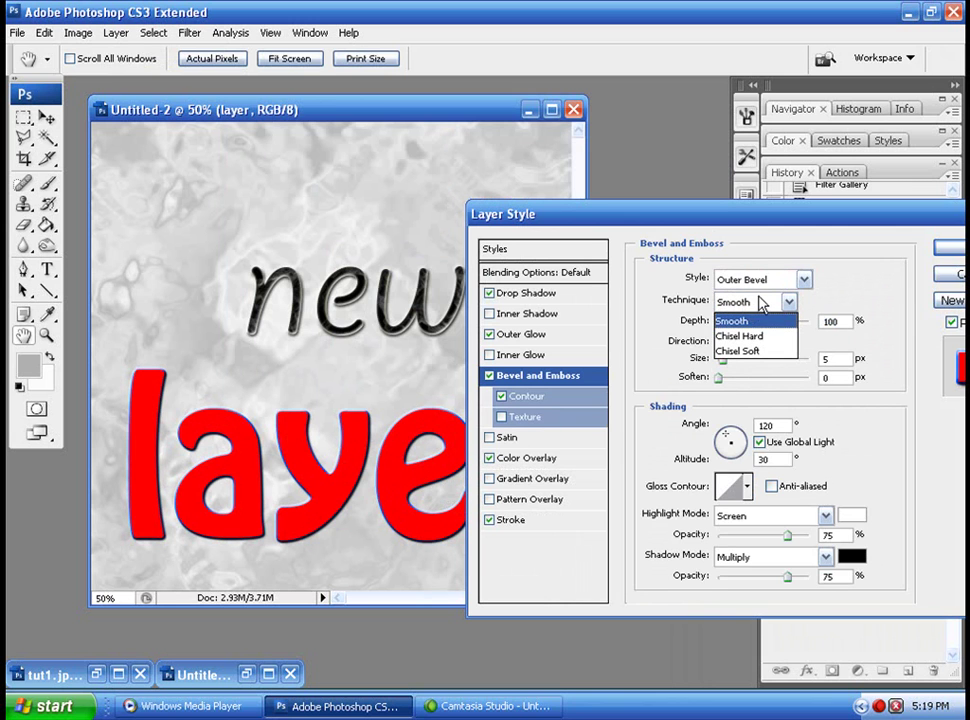
left_click(780, 277)
left_click(781, 279)
left_click(778, 315)
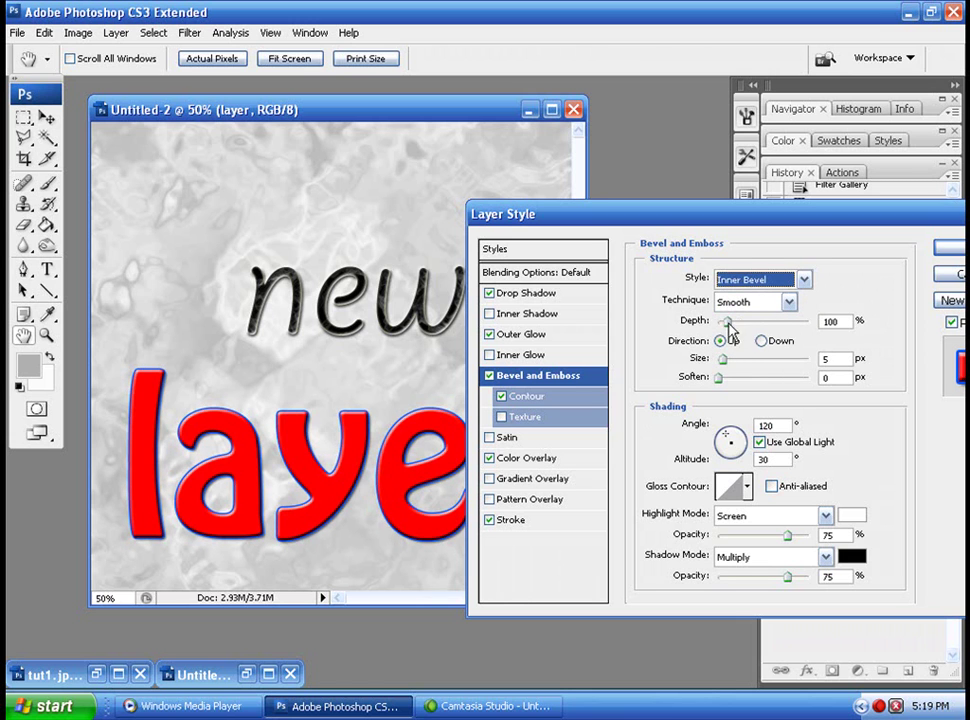
Step: Set bevel depth to 307% and size to 30 px, drop the red Color Overlay, and apply
left_click_drag(727, 322, 745, 322)
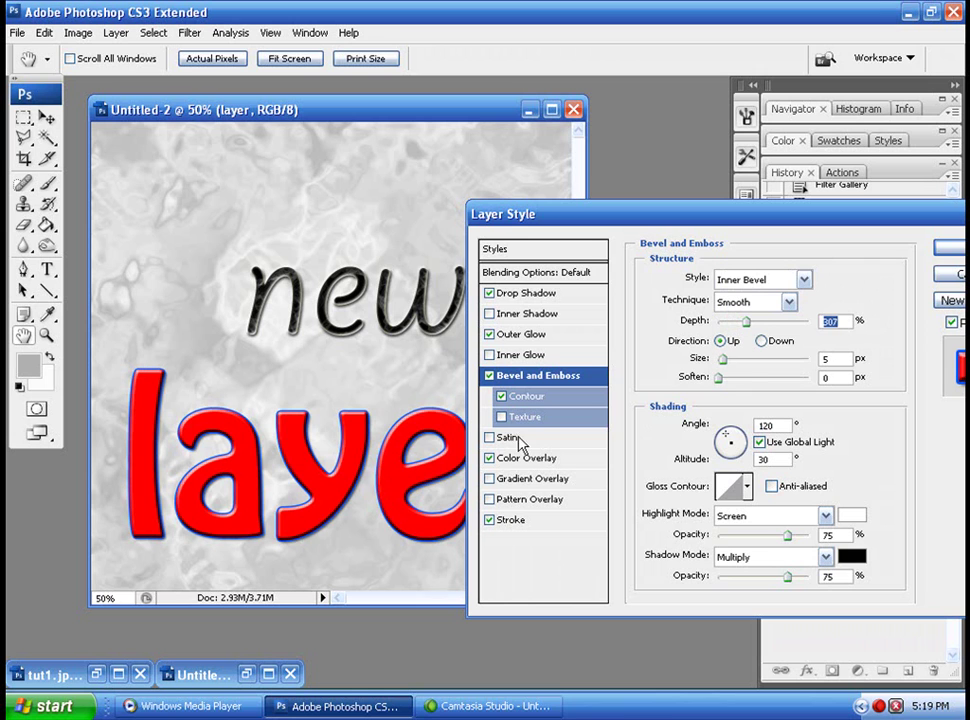
left_click(489, 458)
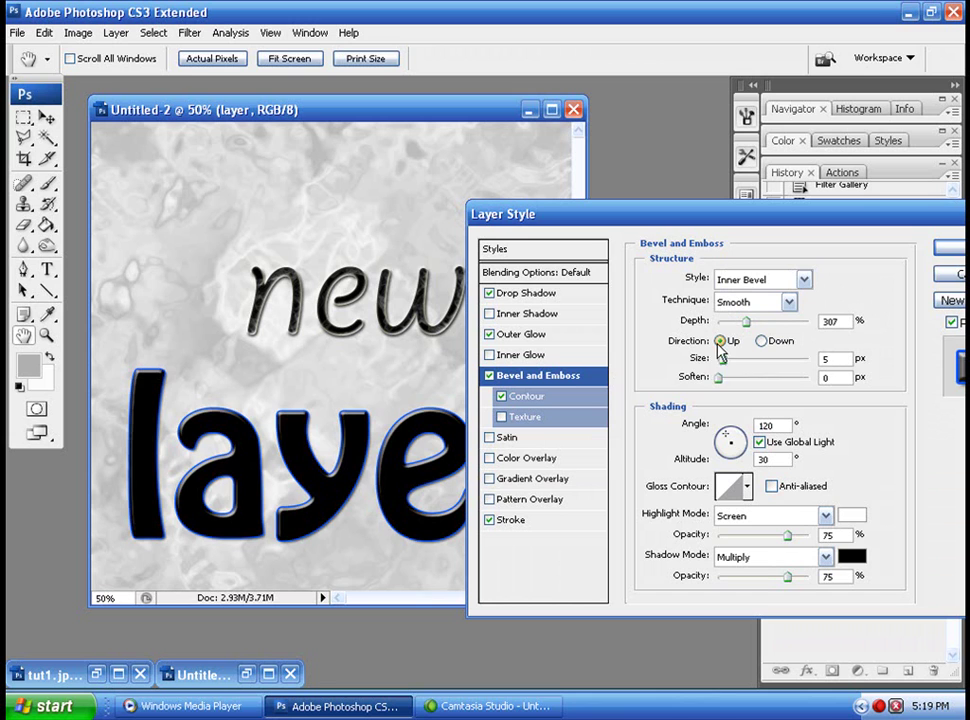
left_click_drag(719, 360, 742, 369)
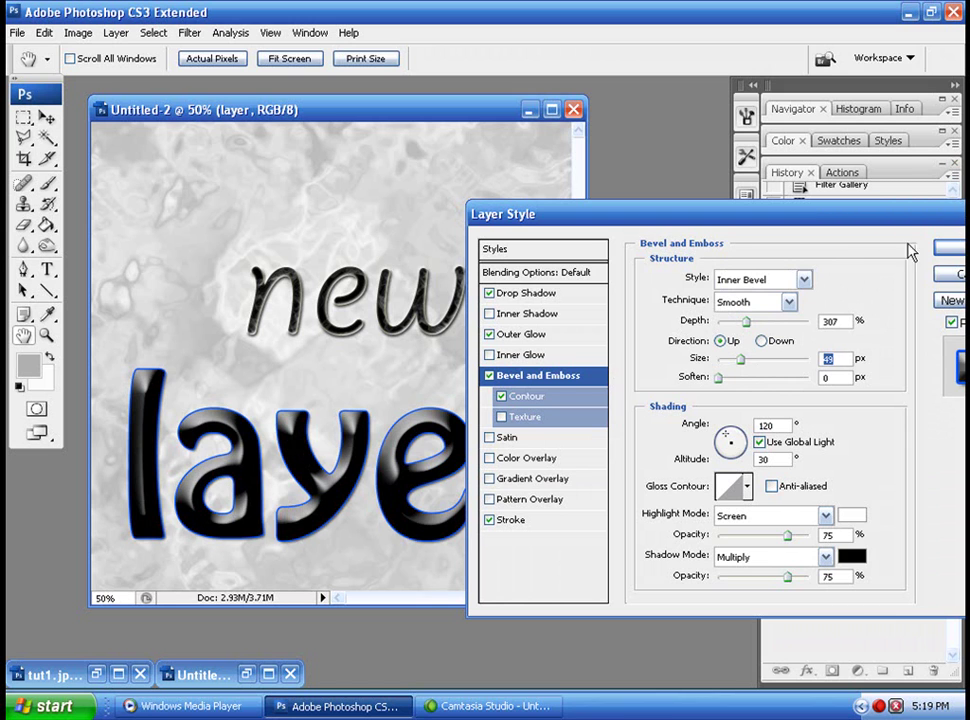
left_click(952, 249)
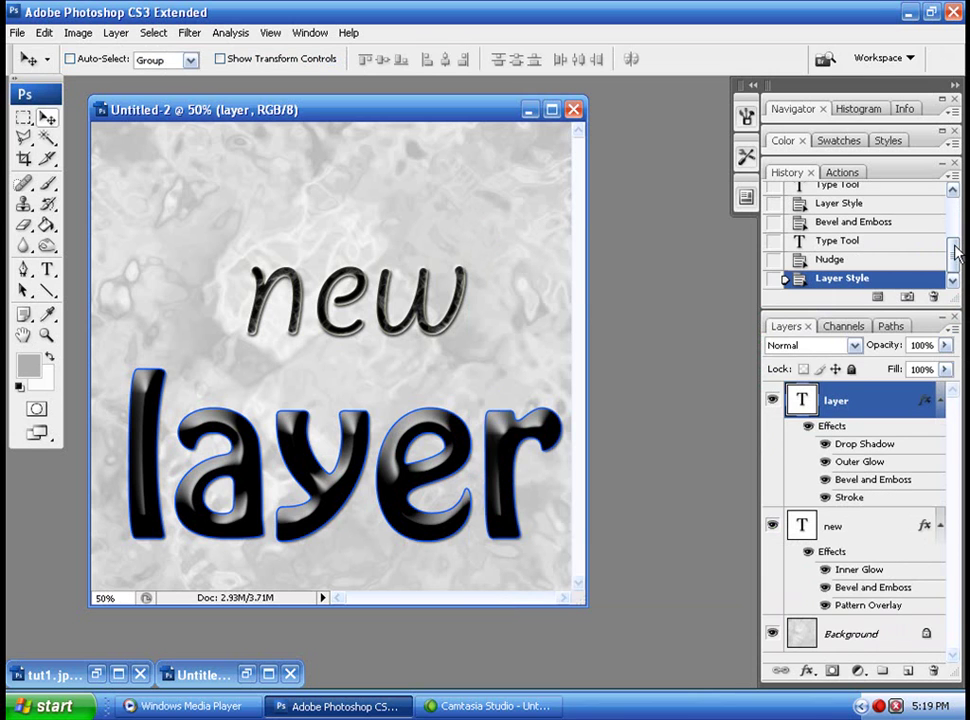